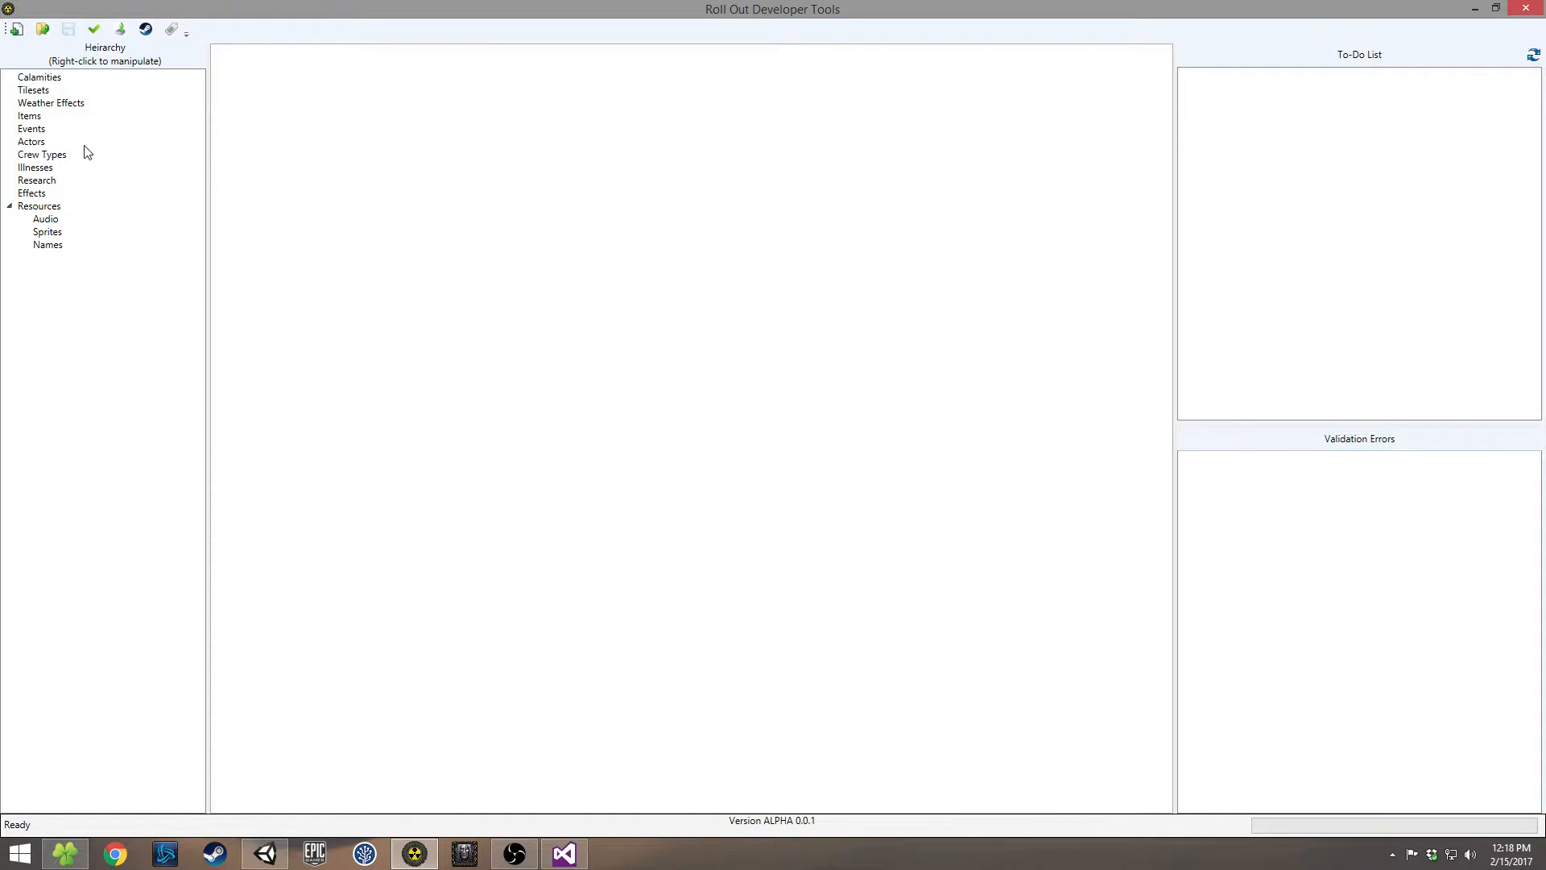
Step: Create a new item named tut_item_cybernetic_speed with the lexicon entry "Cybernetic Enhancement: Speed"
{"action": "right_click", "coordinate": [36, 117]}
{"action": "left_click", "coordinate": [84, 126]}
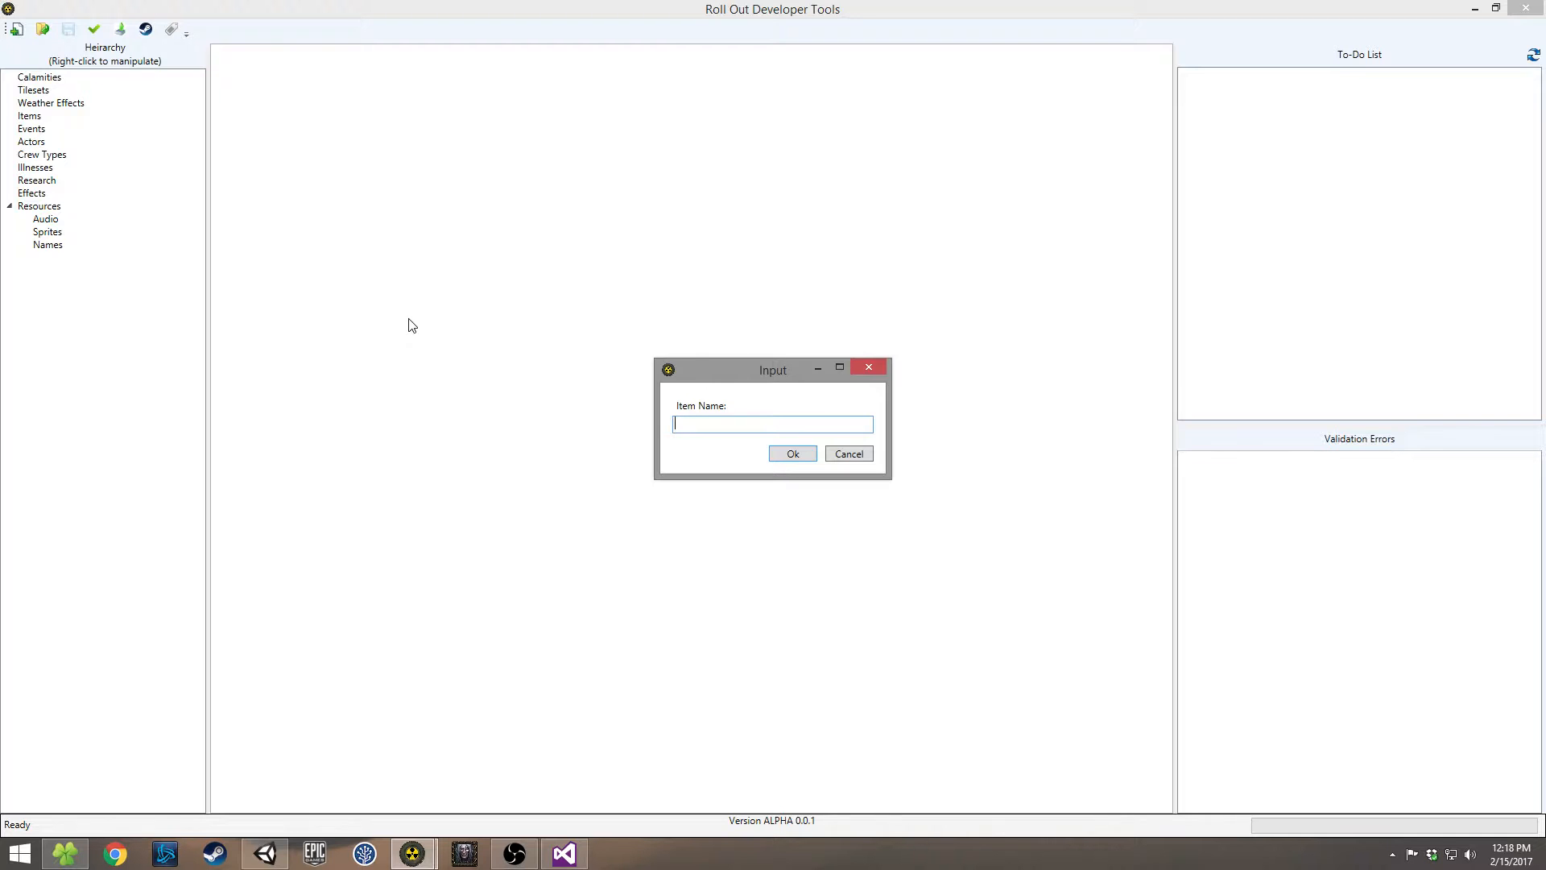
{"action": "type", "text": "tut_item_cybernetic_speed"}
{"action": "key", "text": "Return"}
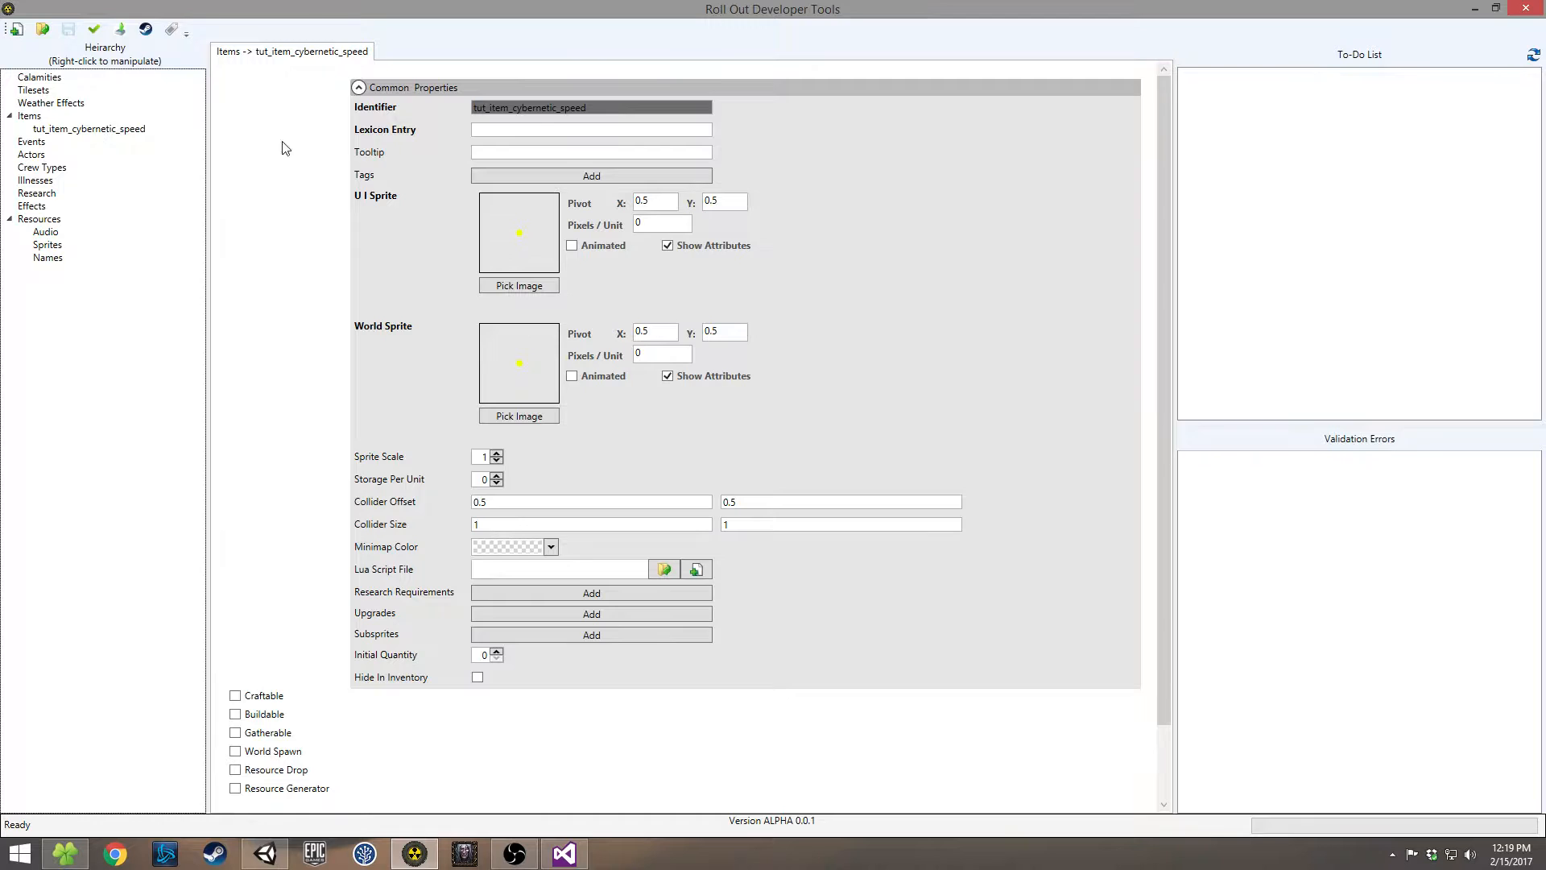
{"action": "left_click", "coordinate": [477, 133]}
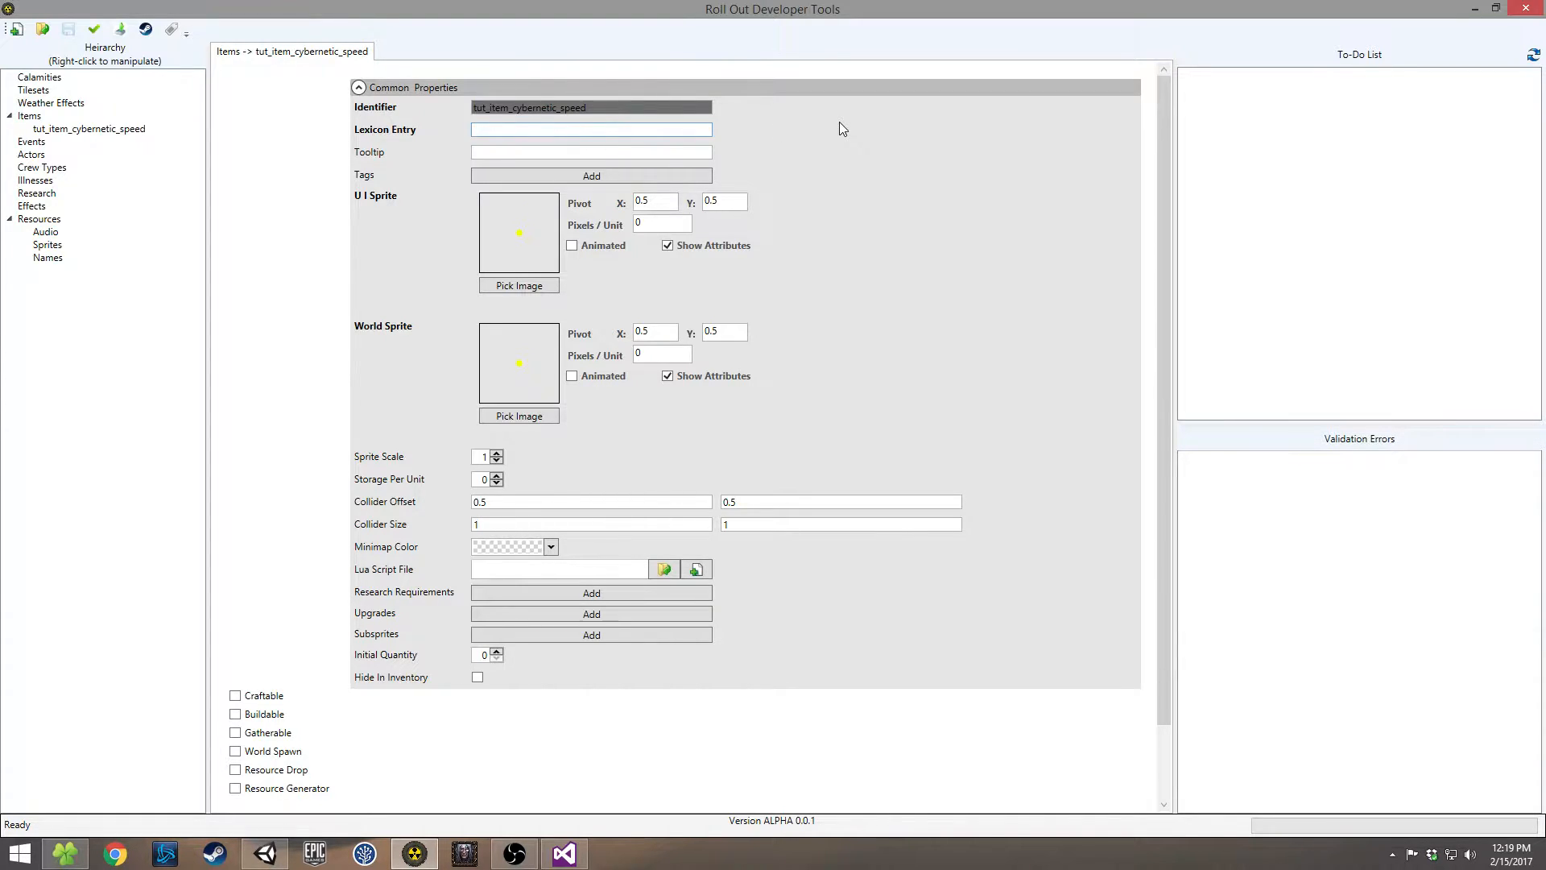
{"action": "type", "text": "Cybernetic Enhancement: Speed"}
Step: Assign the round mechanical icon from the Downloads folder as both the UI sprite and the world sprite of the item
{"action": "left_click", "coordinate": [556, 287]}
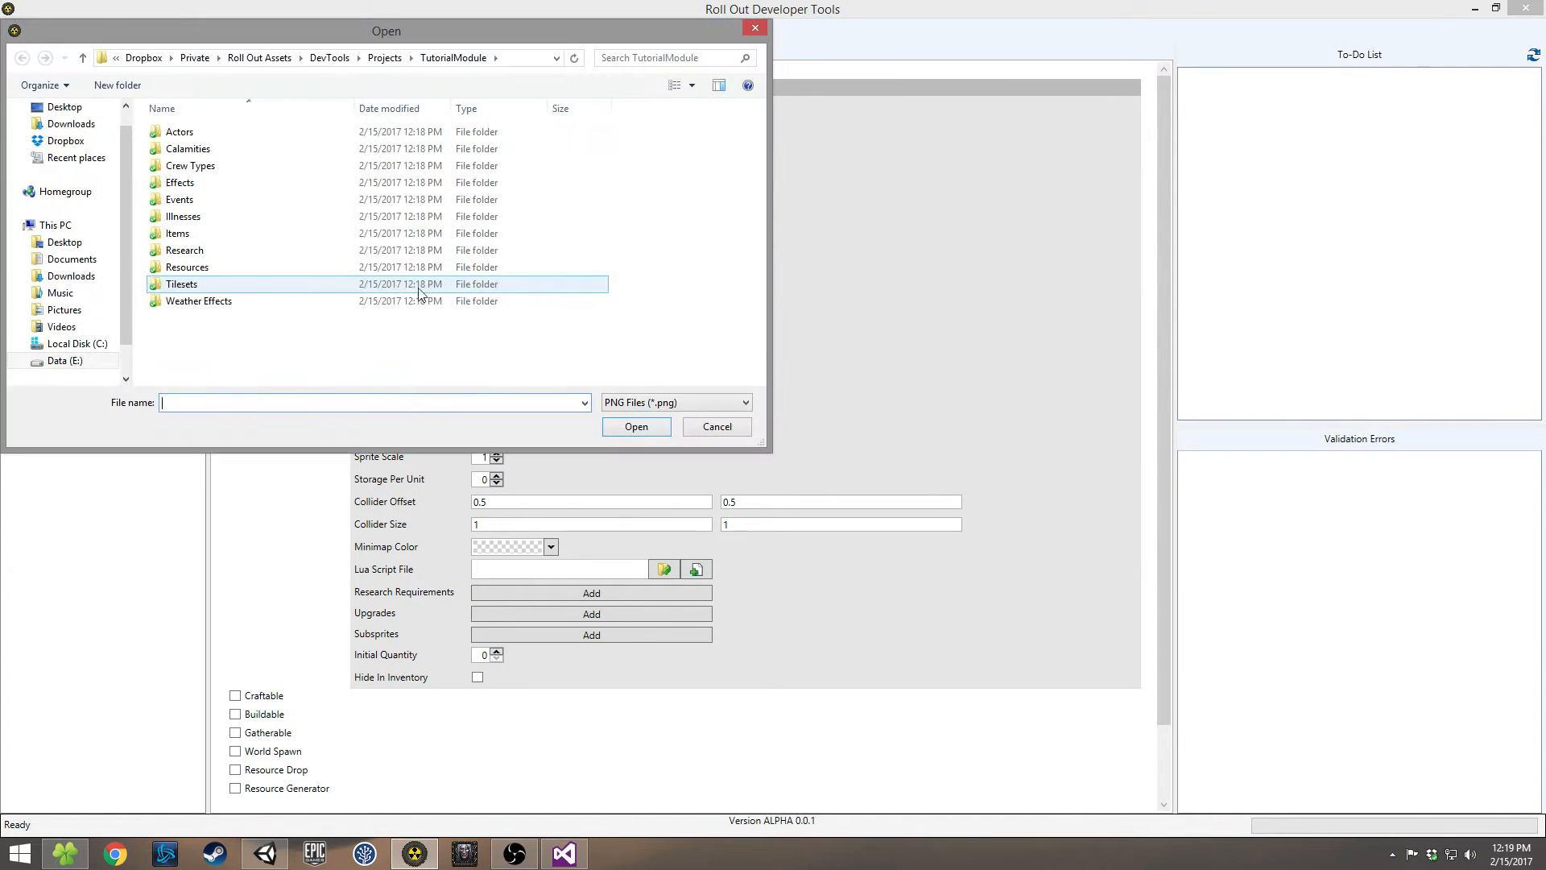
{"action": "left_click", "coordinate": [70, 125]}
{"action": "double_click", "coordinate": [205, 163]}
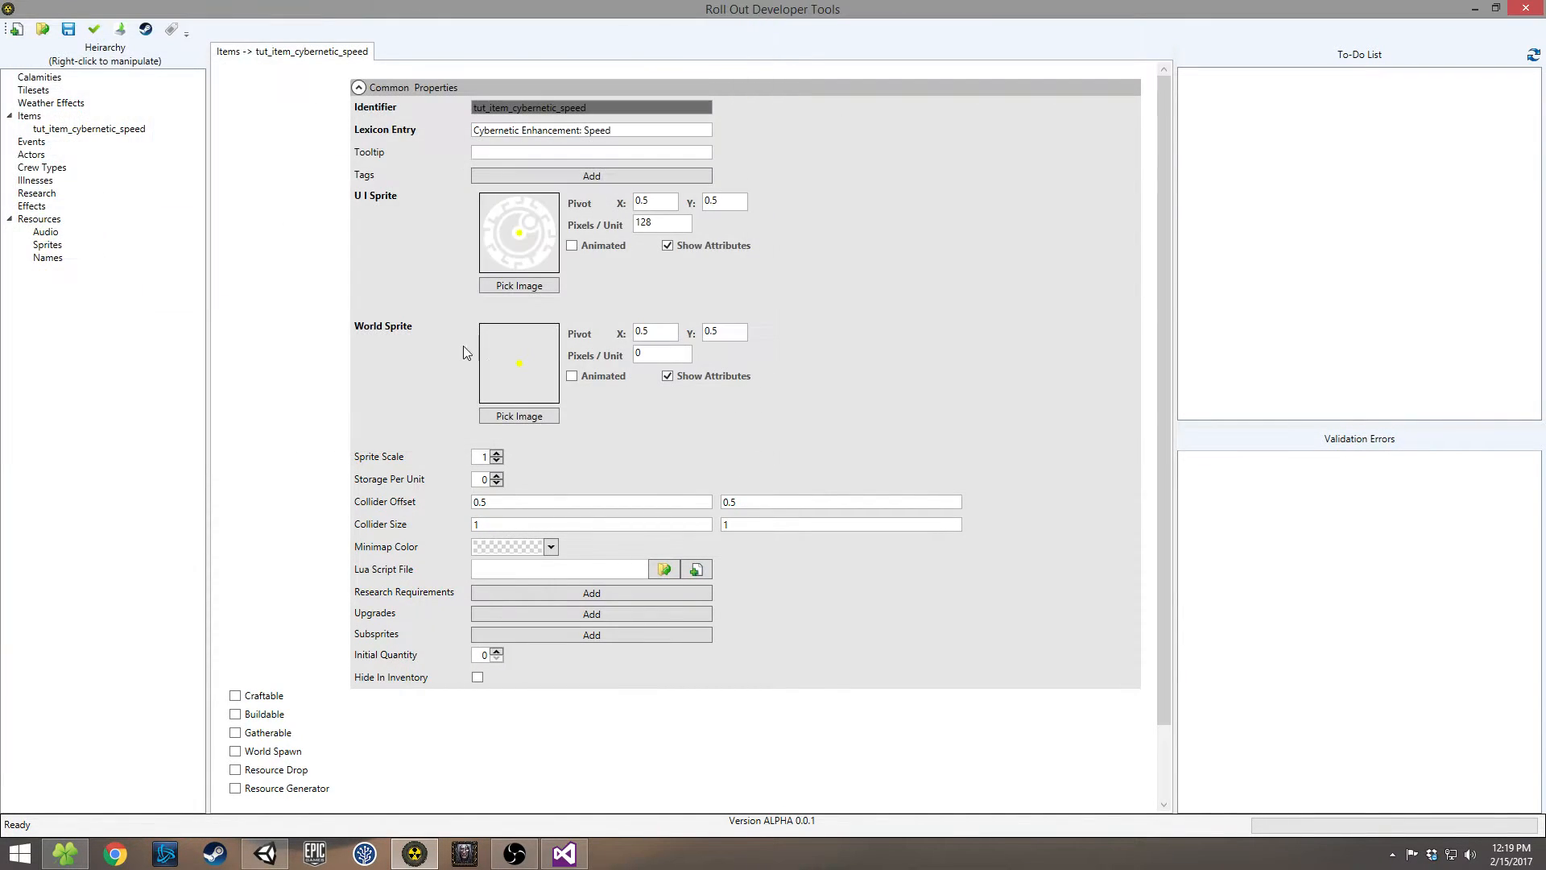
{"action": "left_click", "coordinate": [538, 417]}
{"action": "double_click", "coordinate": [182, 172]}
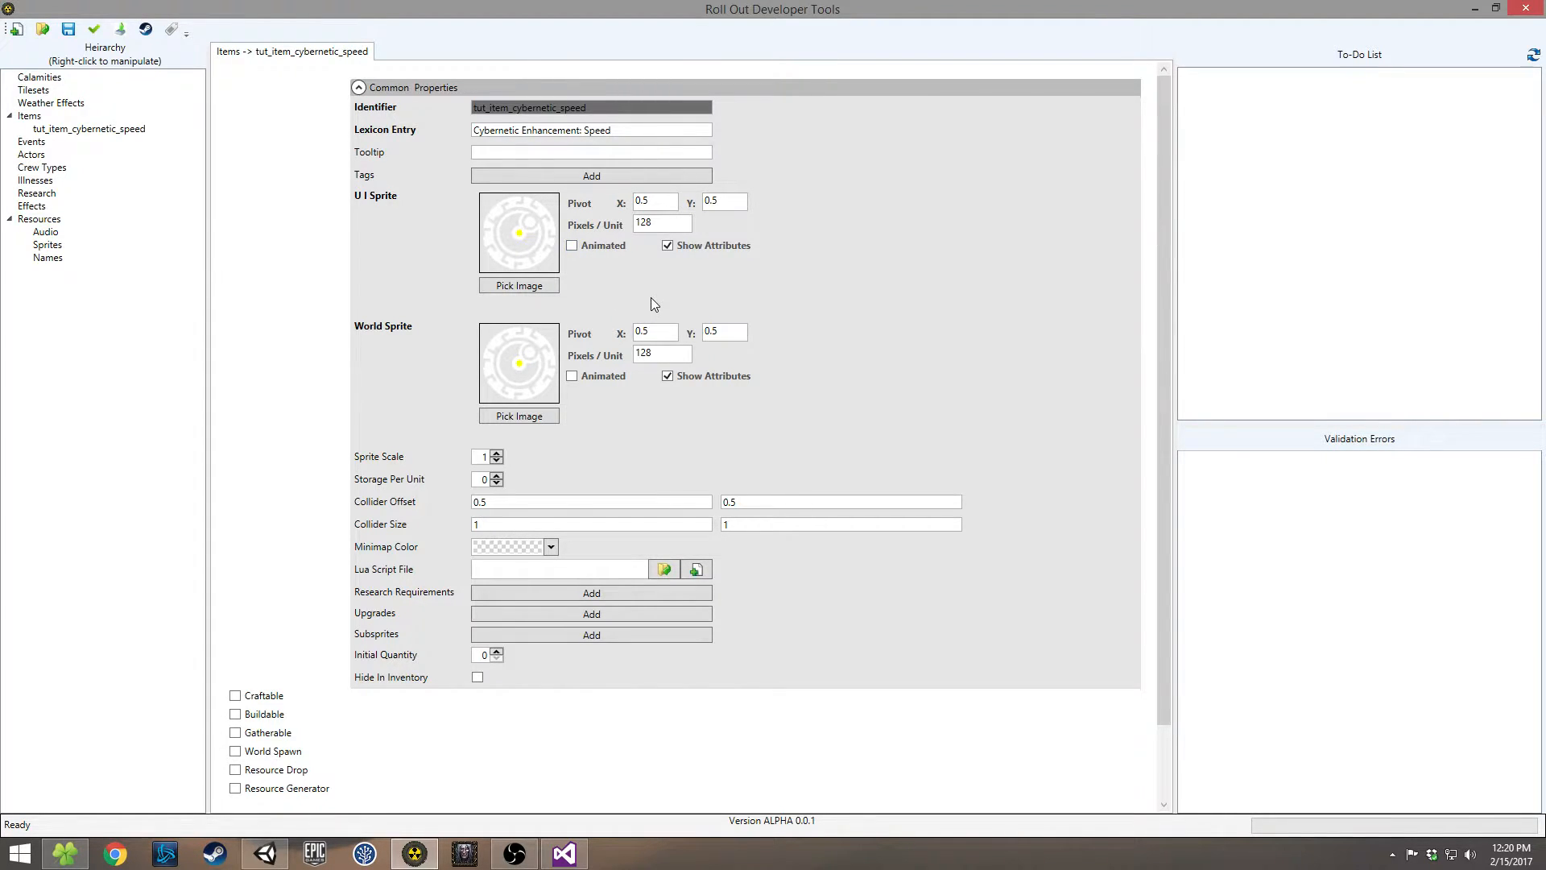
{"action": "left_click", "coordinate": [667, 246]}
{"action": "left_click", "coordinate": [667, 247]}
Step: Make the item craftable with building ID building_electronics_lab, a craft time of 60 and an output quantity of 1
{"action": "left_click", "coordinate": [358, 87]}
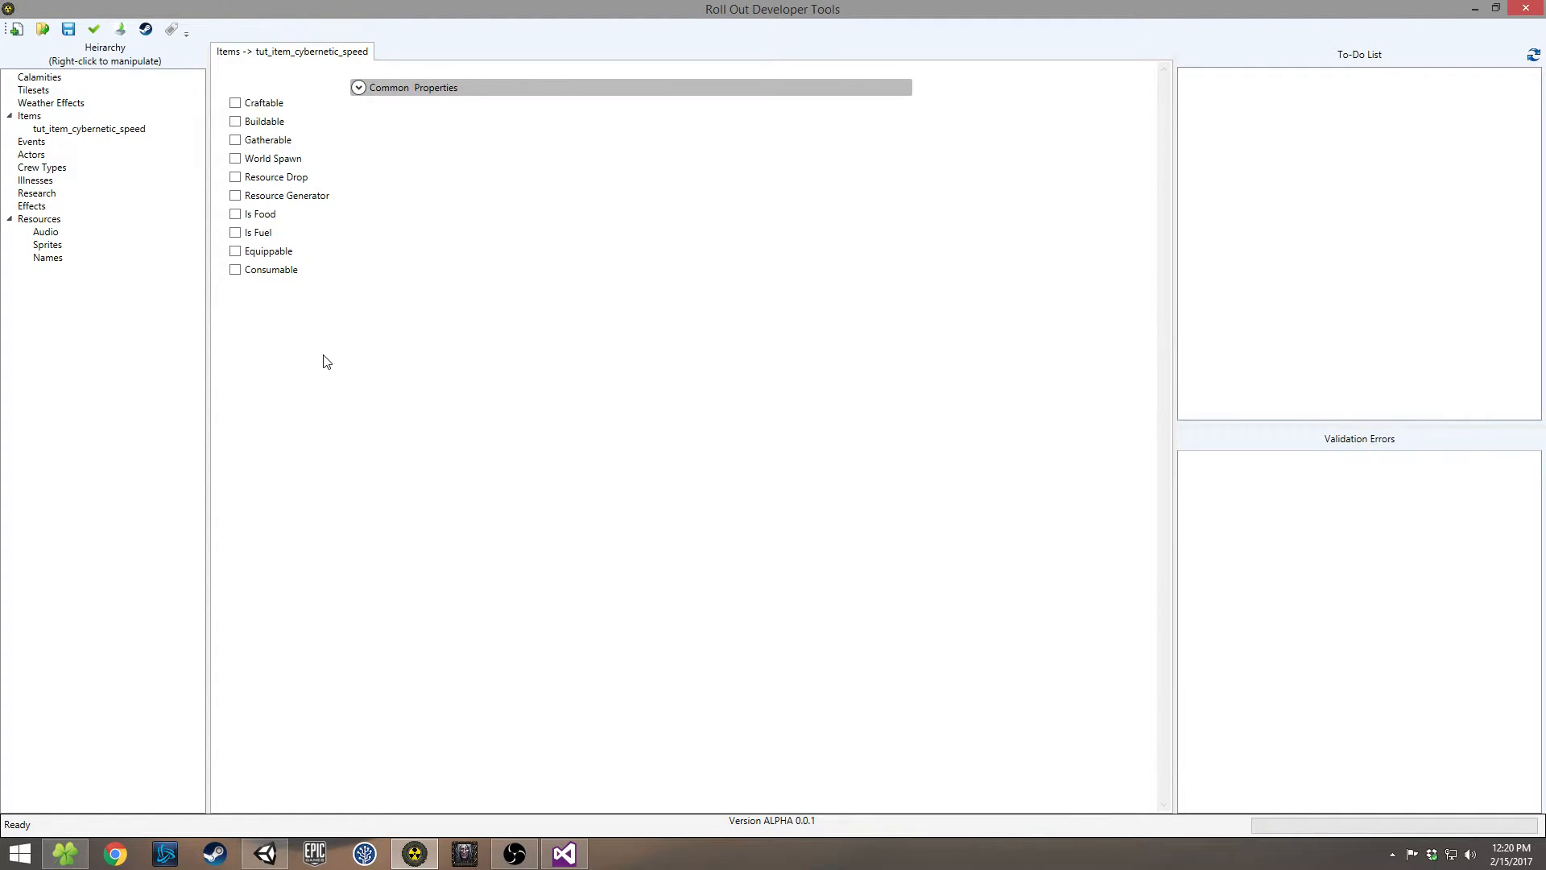
{"action": "left_click", "coordinate": [235, 103]}
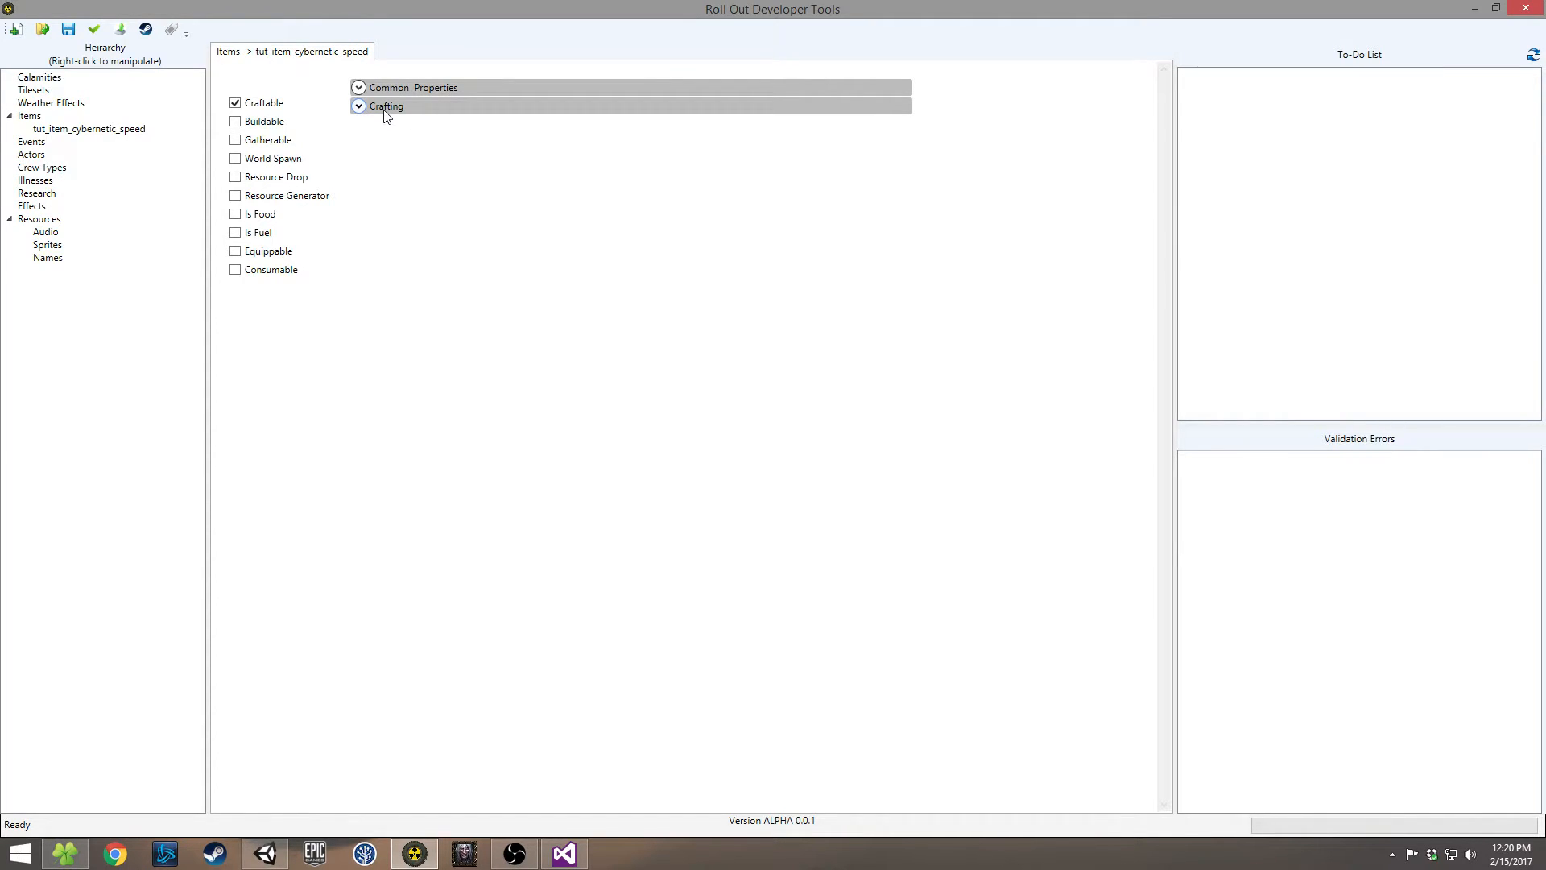
{"action": "left_click", "coordinate": [363, 109]}
{"action": "mouse_move", "coordinate": [403, 150]}
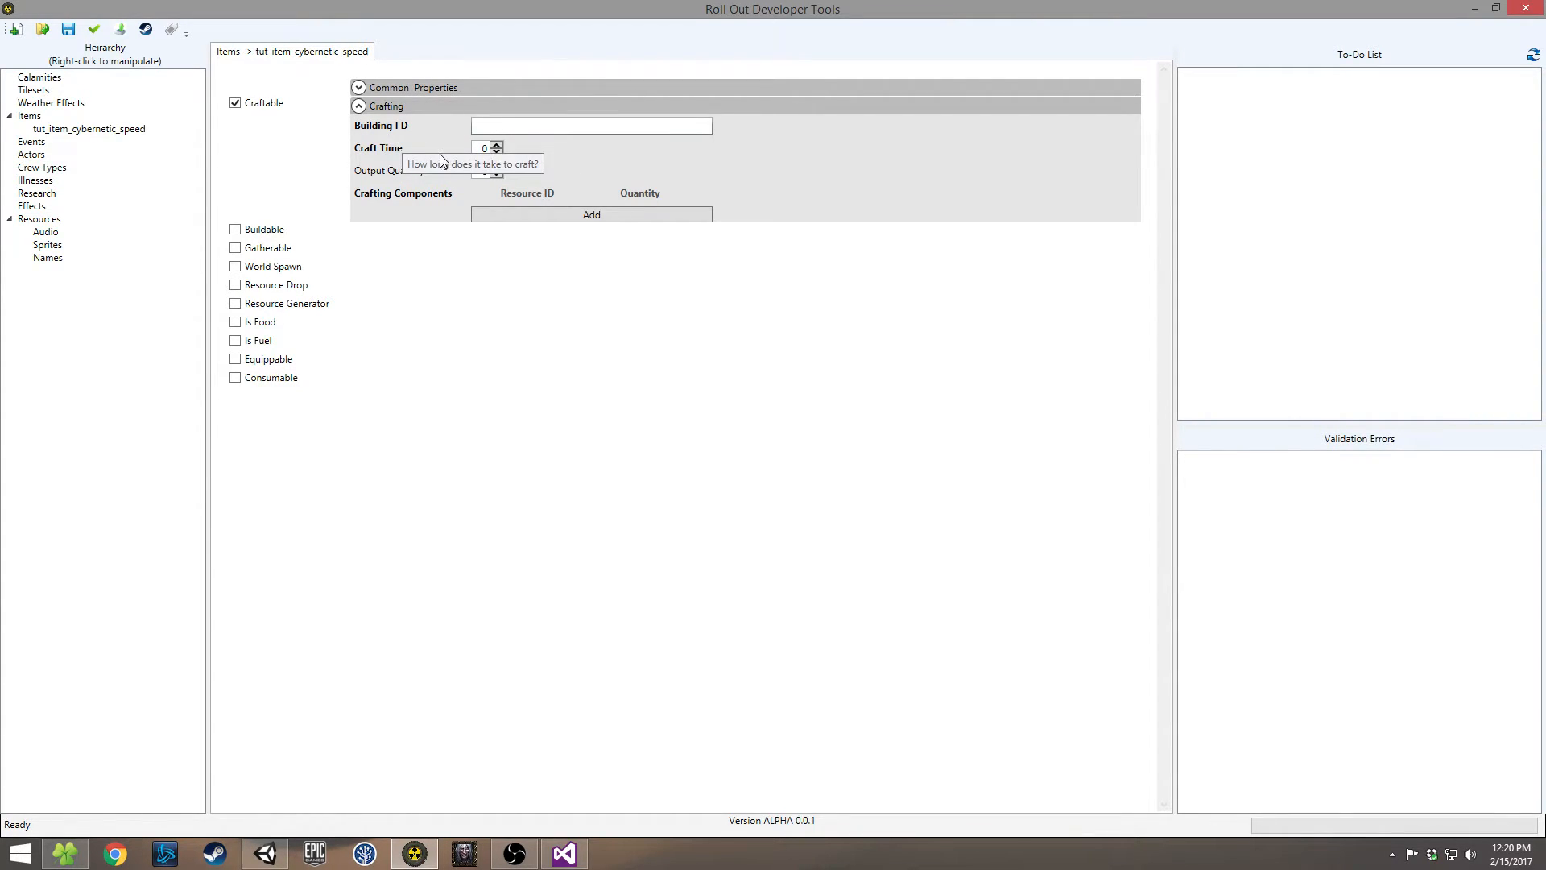
{"action": "left_click", "coordinate": [530, 129]}
{"action": "type", "text": "building_electronics_lab"}
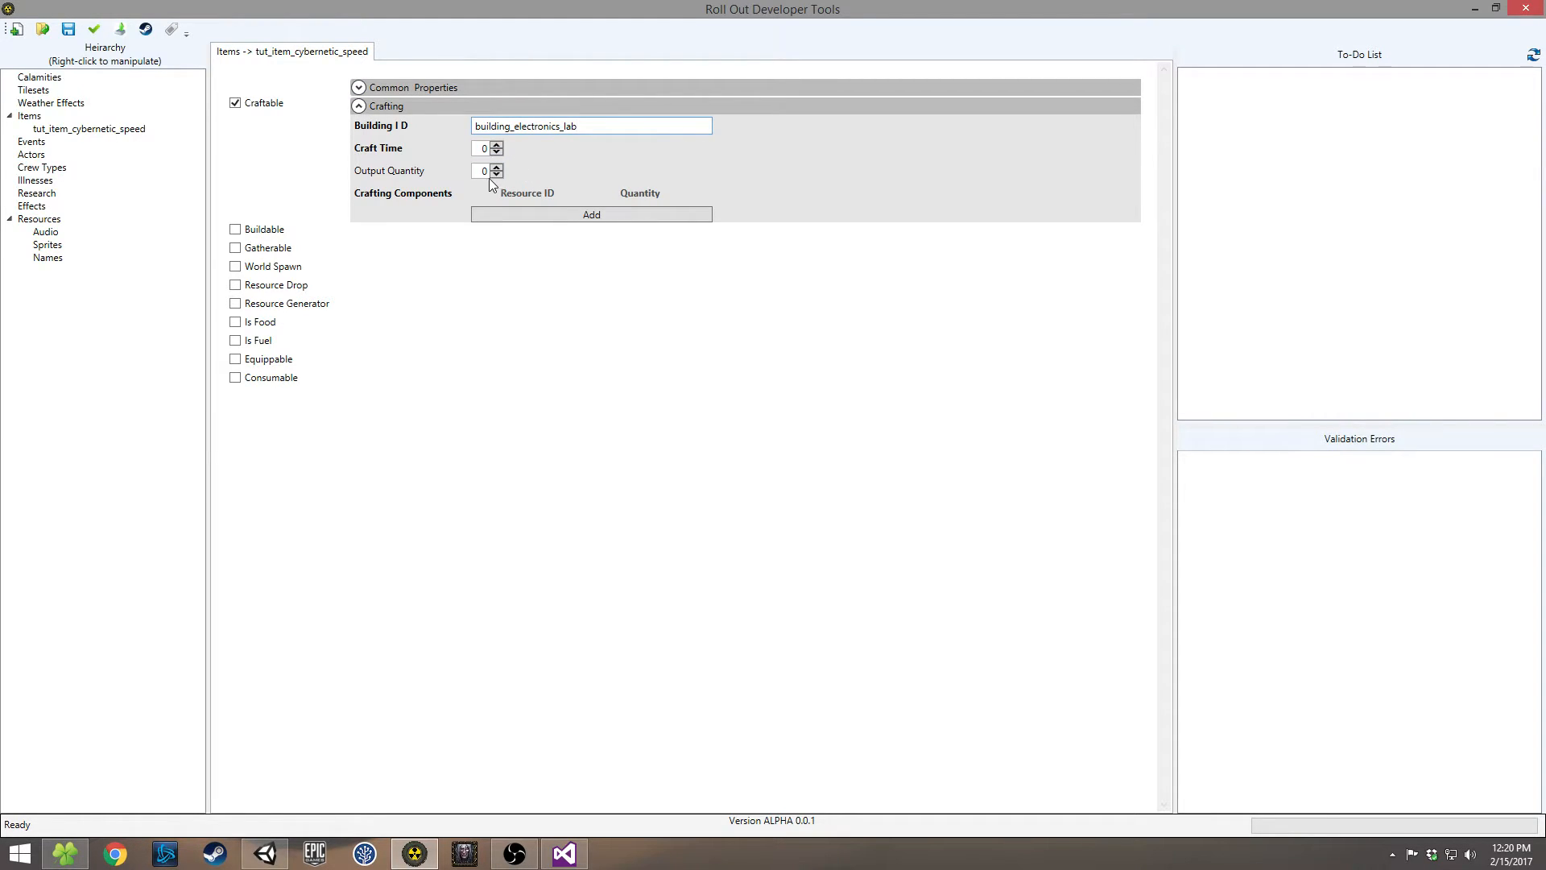
{"action": "key", "text": "Tab"}
{"action": "type", "text": "60"}
{"action": "left_click", "coordinate": [496, 169]}
Step: Add item_microchip, item_metal and item_power as crafting components of the item
{"action": "left_click", "coordinate": [546, 218]}
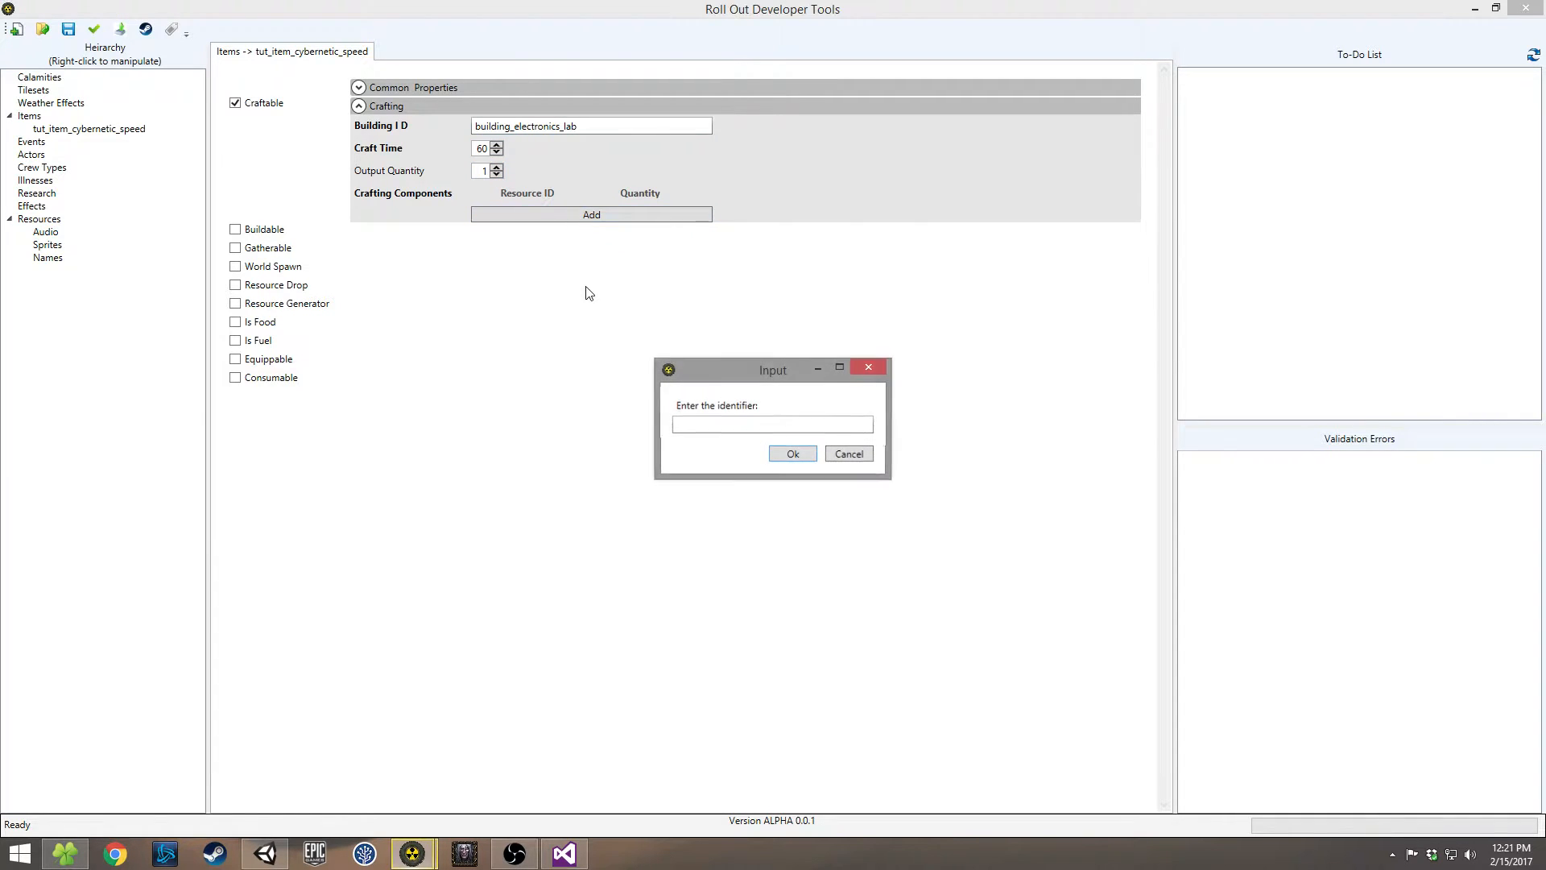
{"action": "type", "text": "item_microchip"}
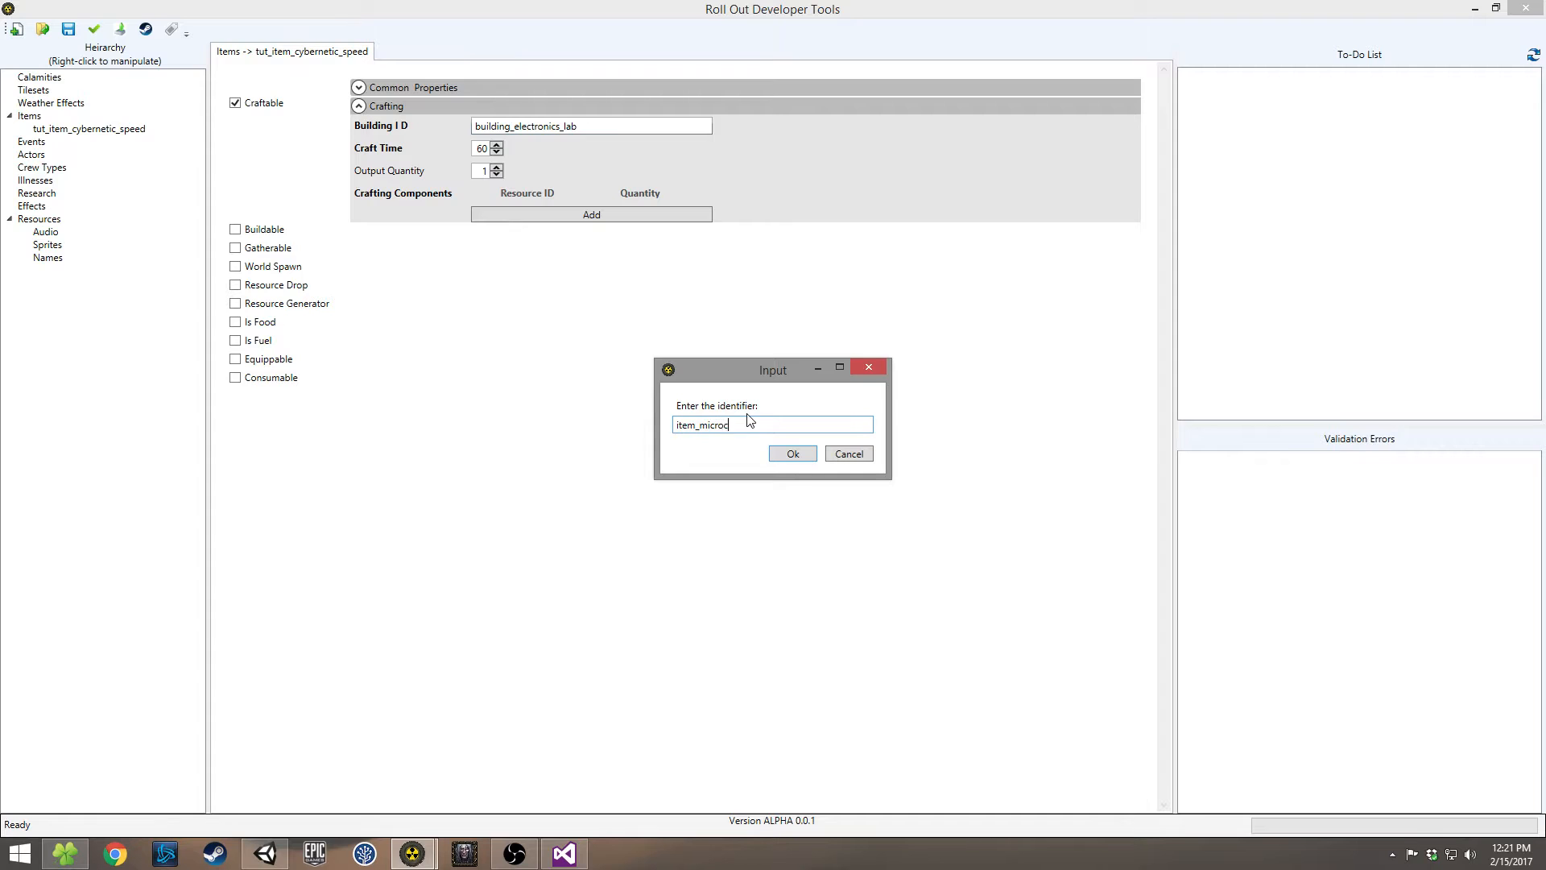
{"action": "left_click", "coordinate": [789, 453]}
{"action": "left_click", "coordinate": [575, 239]}
{"action": "type", "text": "item_metal"}
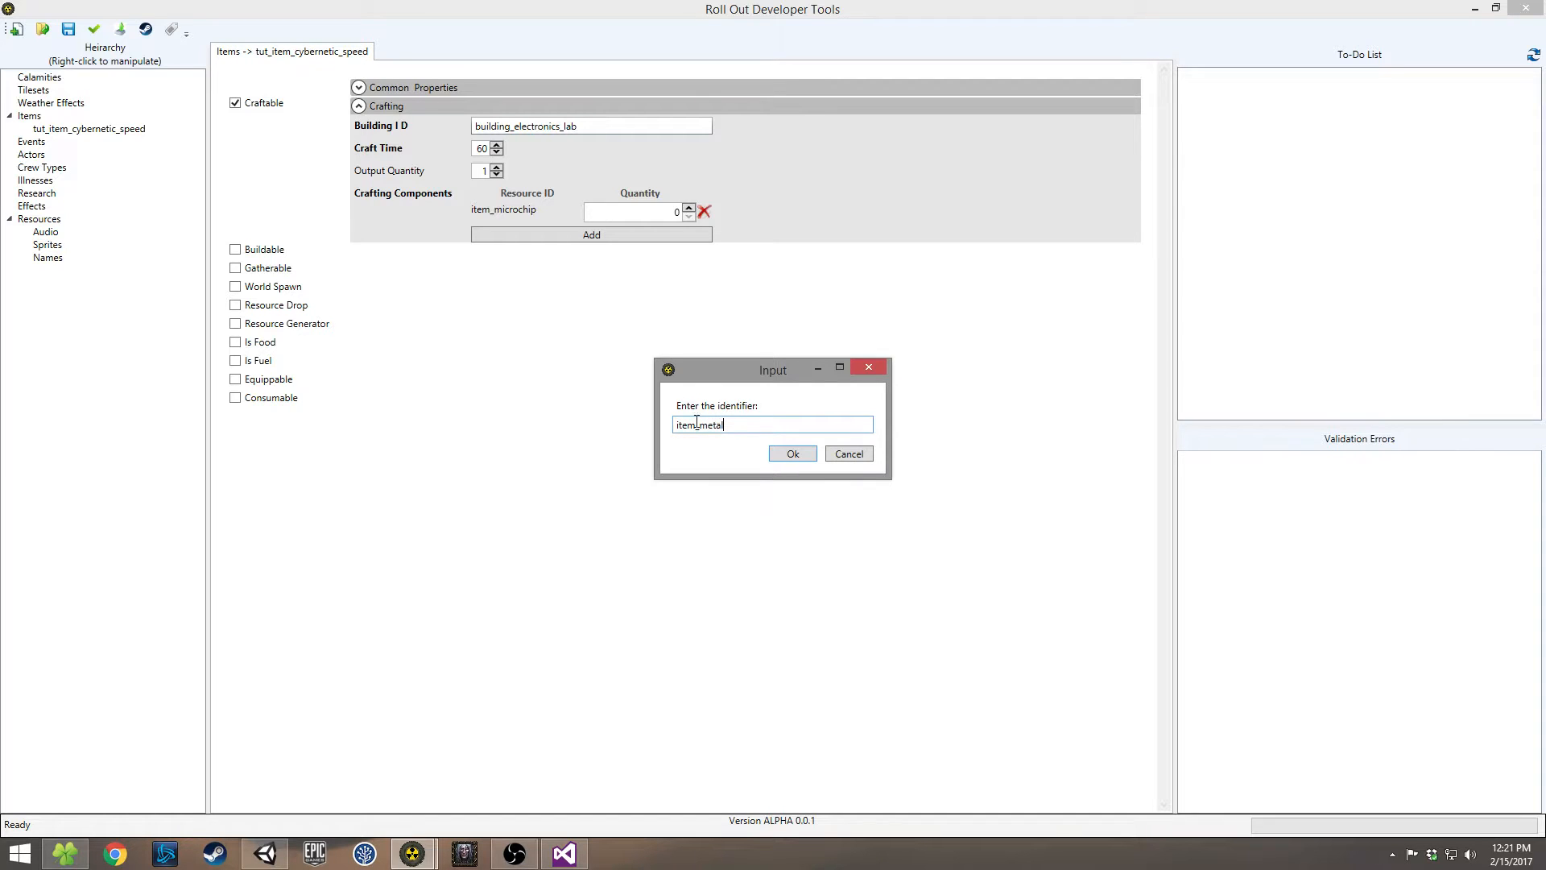
{"action": "left_click", "coordinate": [793, 454]}
{"action": "left_click", "coordinate": [603, 256]}
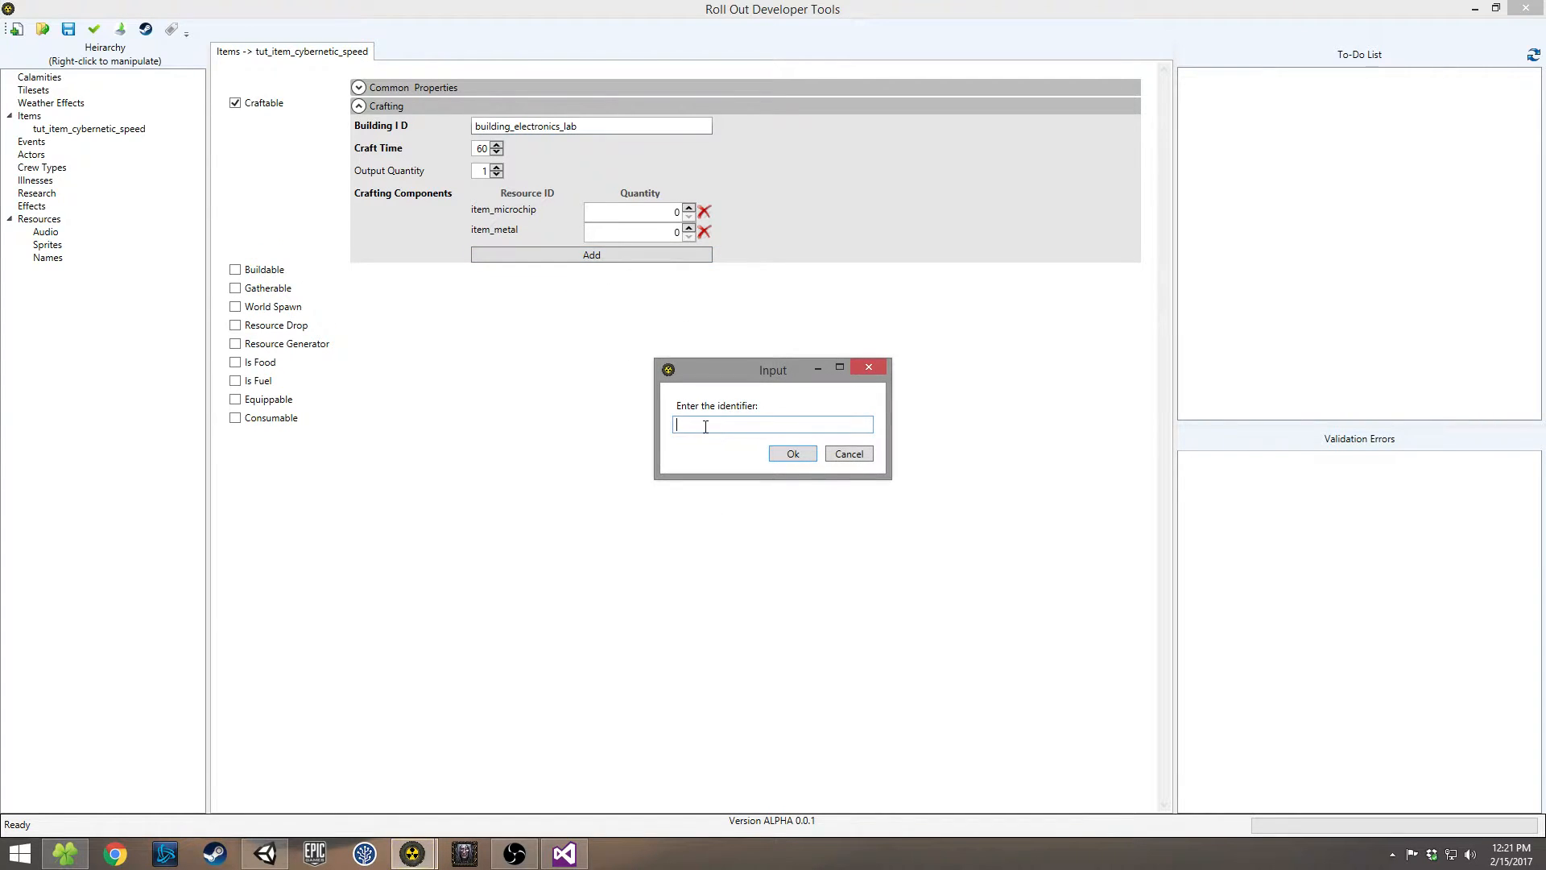
{"action": "type", "text": "item_power"}
{"action": "left_click", "coordinate": [793, 454]}
Step: Set the crafting component quantities to 4 for item_microchip, 3 for item_metal and 50 for item_power
{"action": "left_click", "coordinate": [673, 212]}
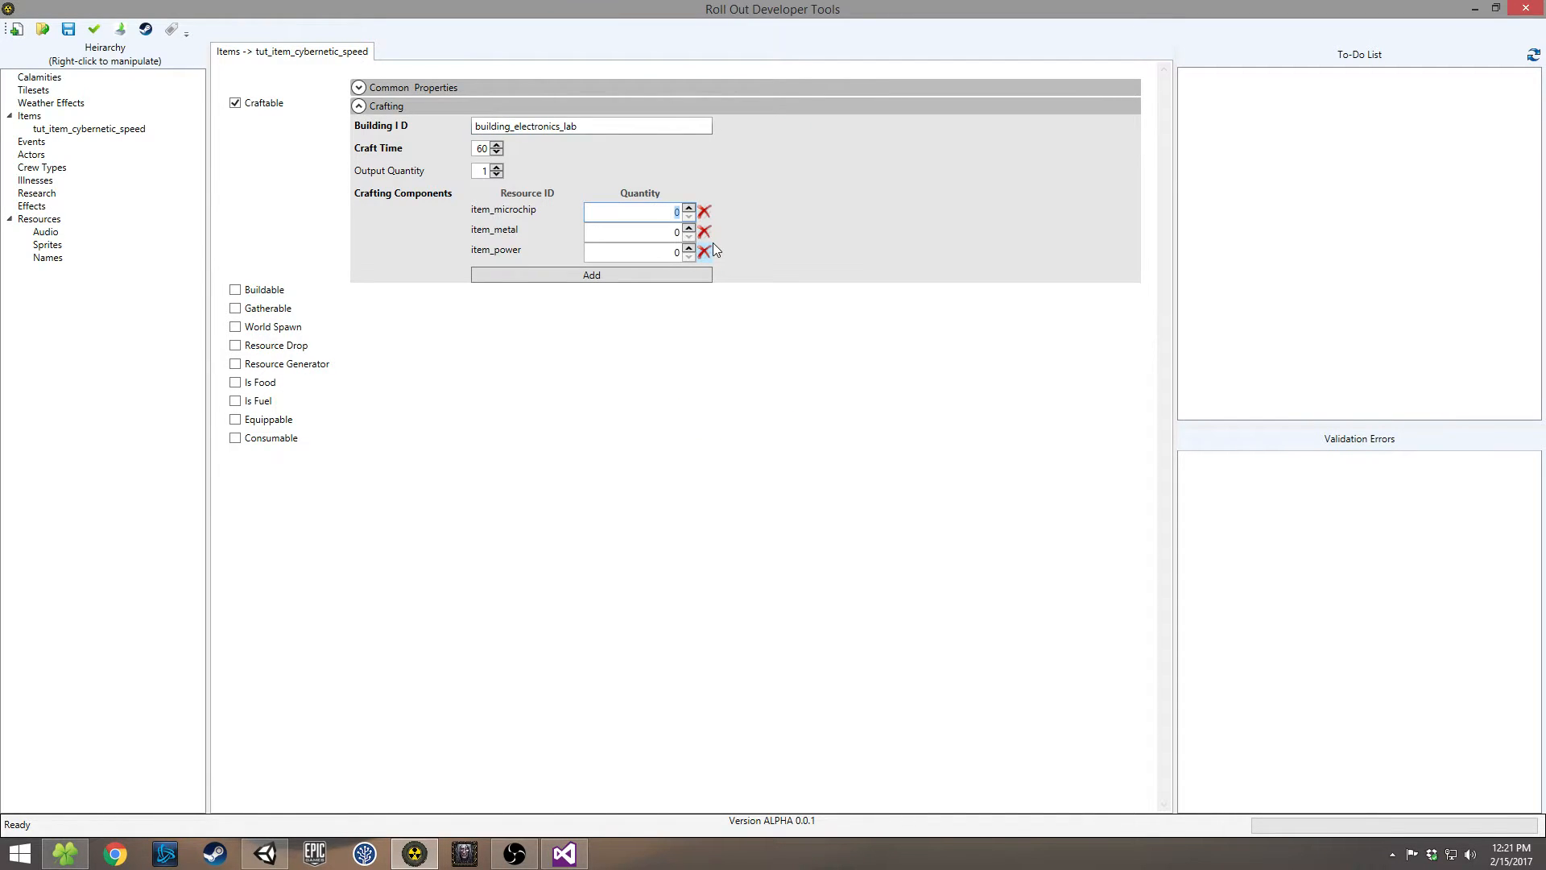
{"action": "type", "text": "4"}
{"action": "key", "text": "Tab"}
{"action": "type", "text": "3"}
{"action": "key", "text": "Tab"}
{"action": "type", "text": "50"}
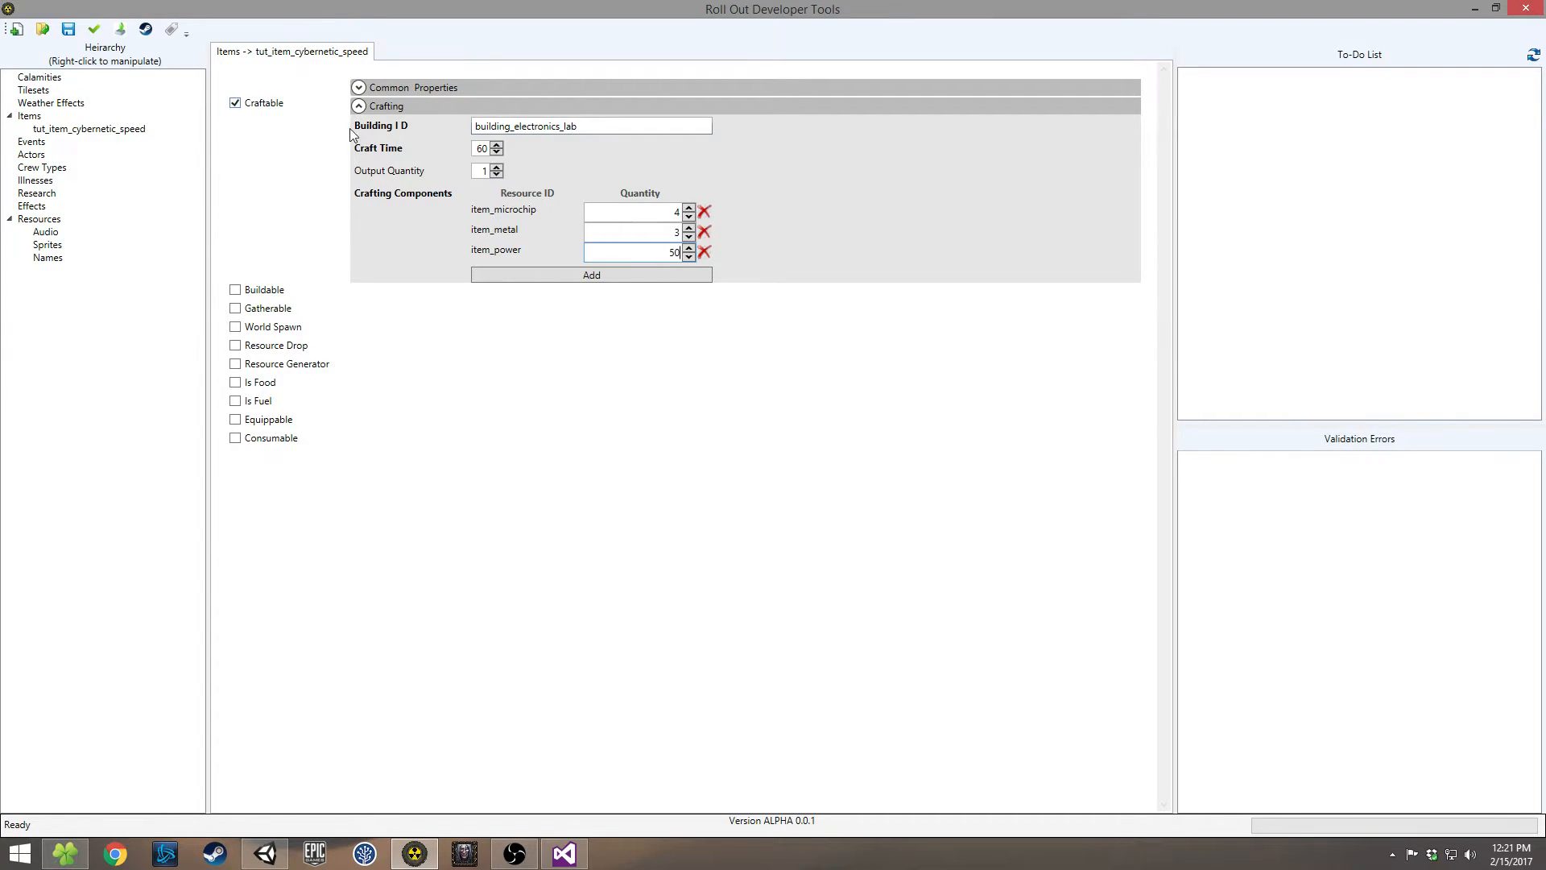
{"action": "left_click", "coordinate": [359, 106]}
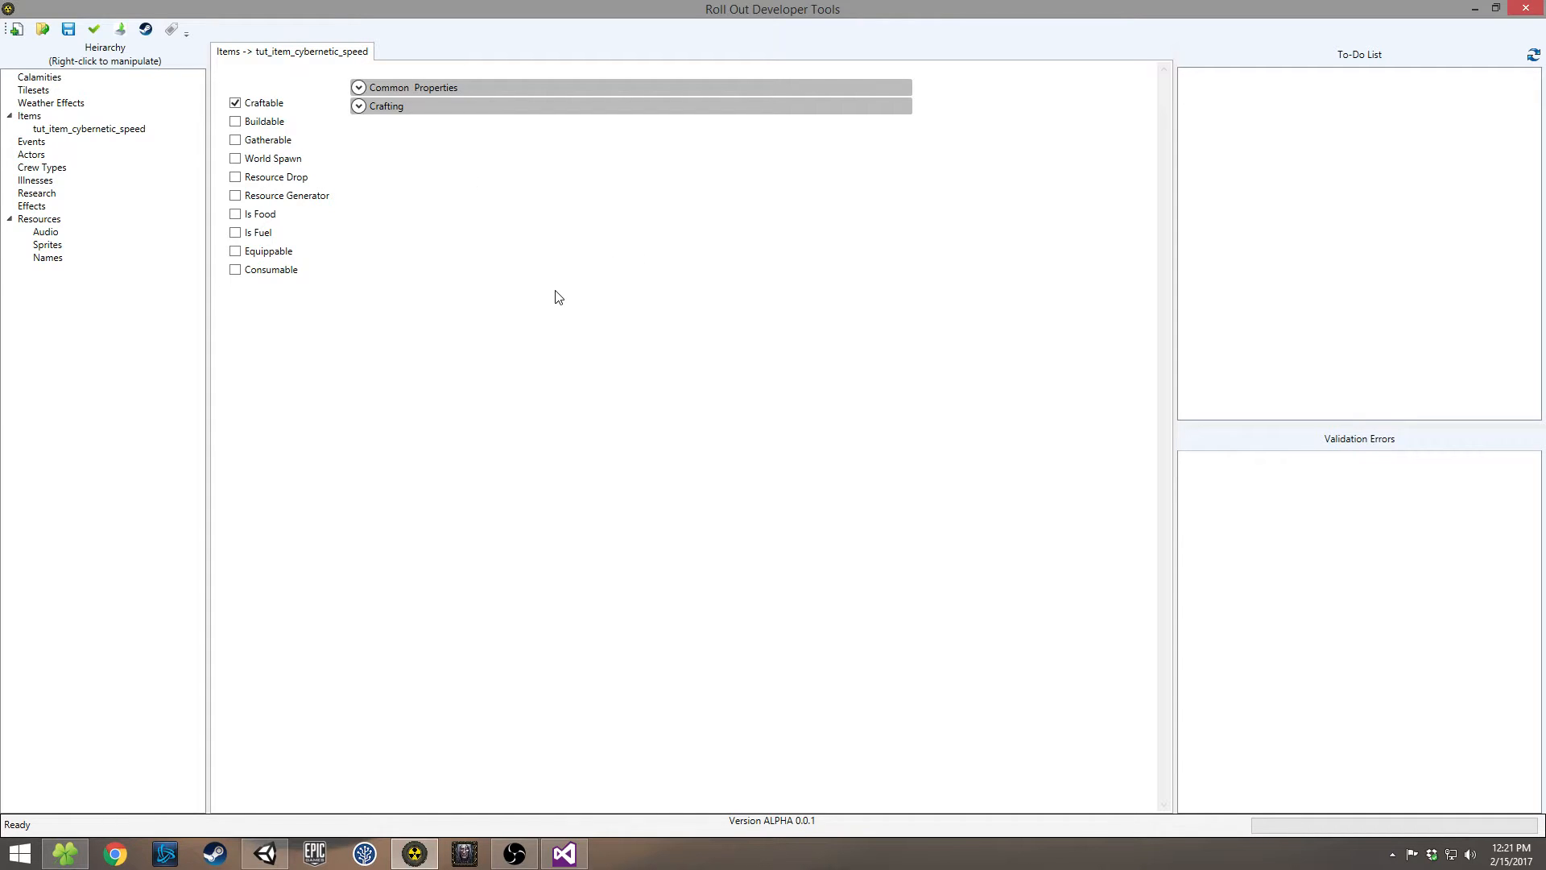
Step: Make the item equippable and assign it to the Head slot
{"action": "left_click", "coordinate": [269, 252]}
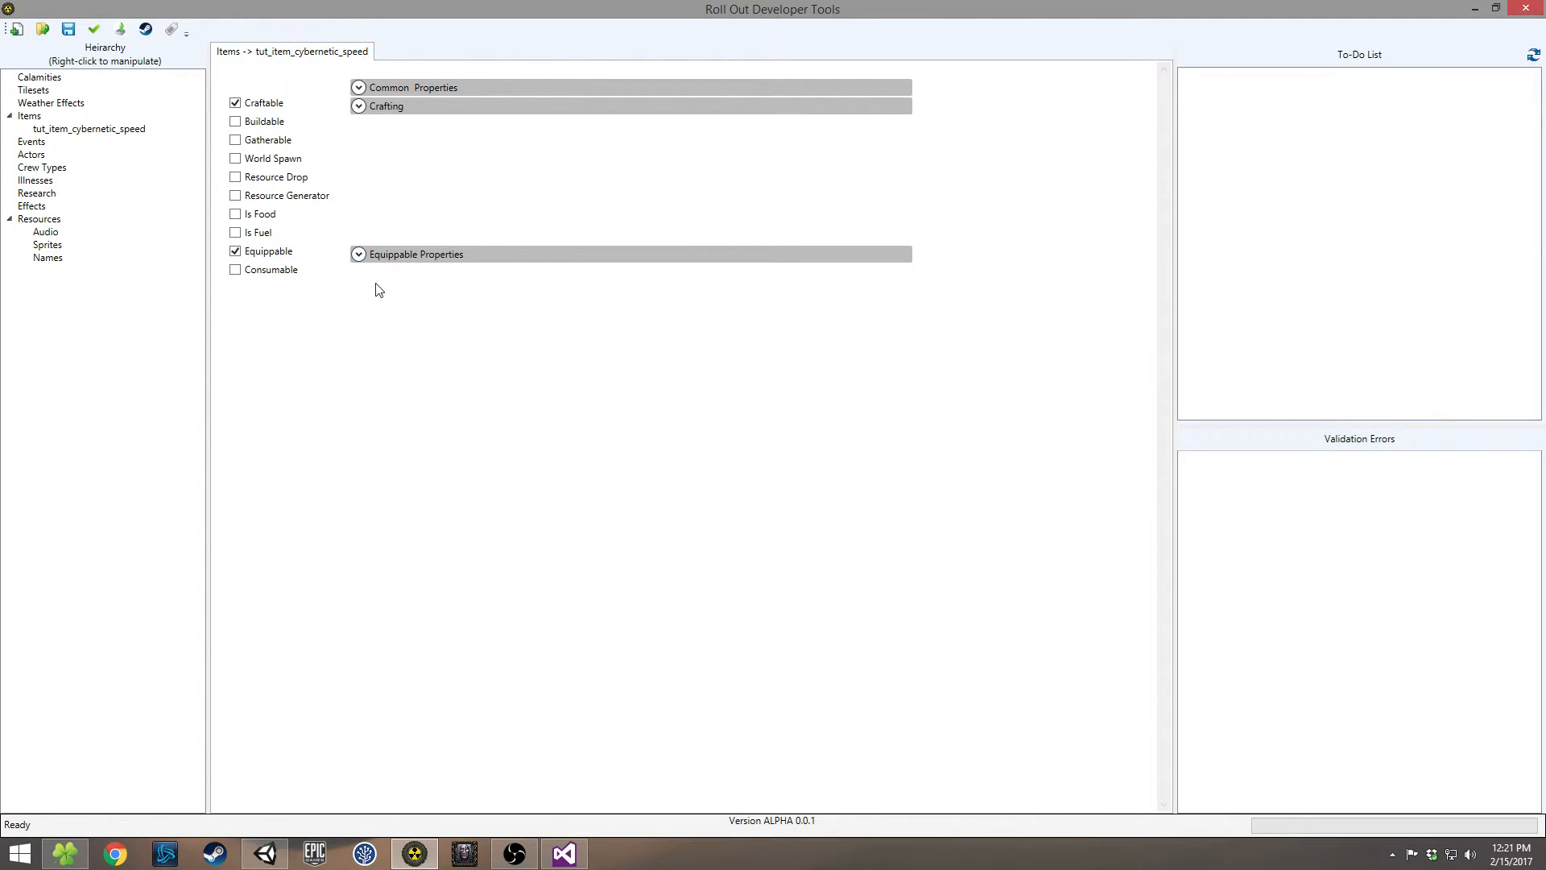
{"action": "left_click", "coordinate": [359, 253]}
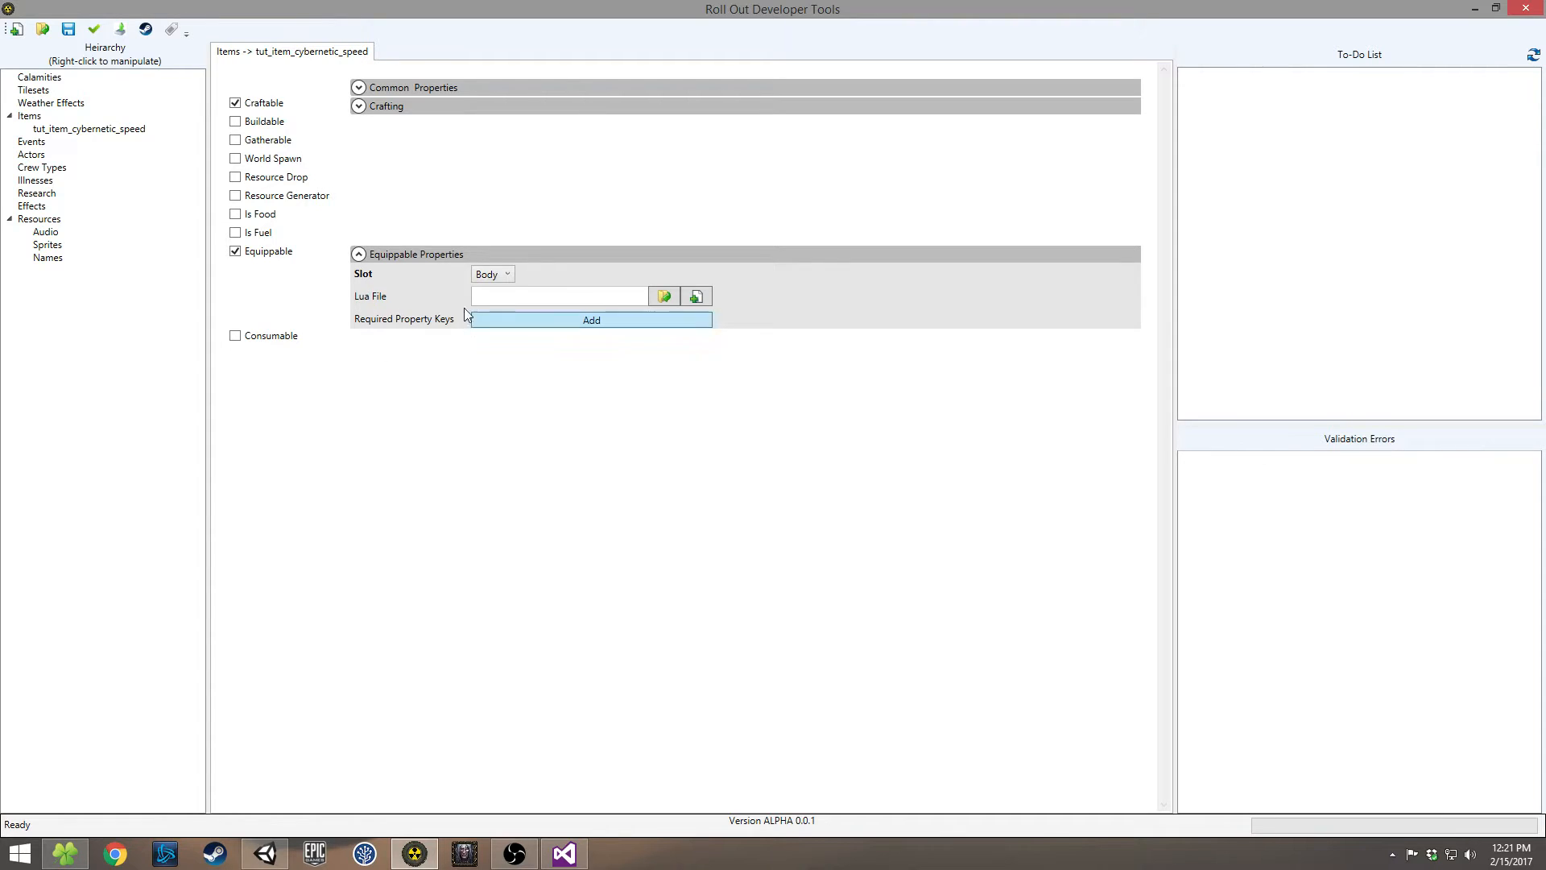
{"action": "left_click", "coordinate": [502, 279]}
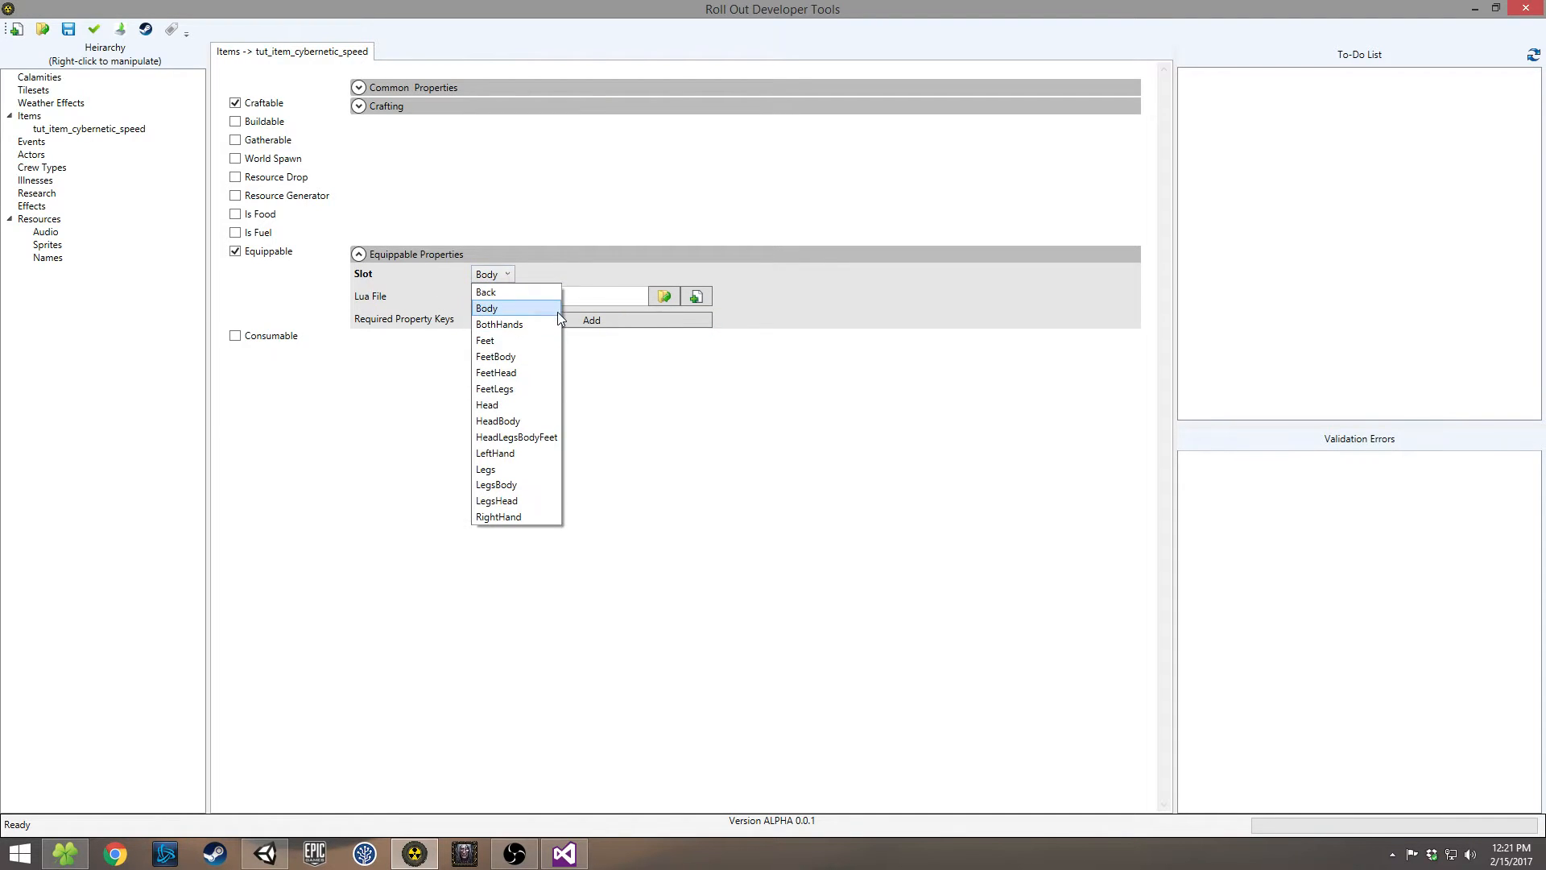
{"action": "left_click", "coordinate": [537, 405]}
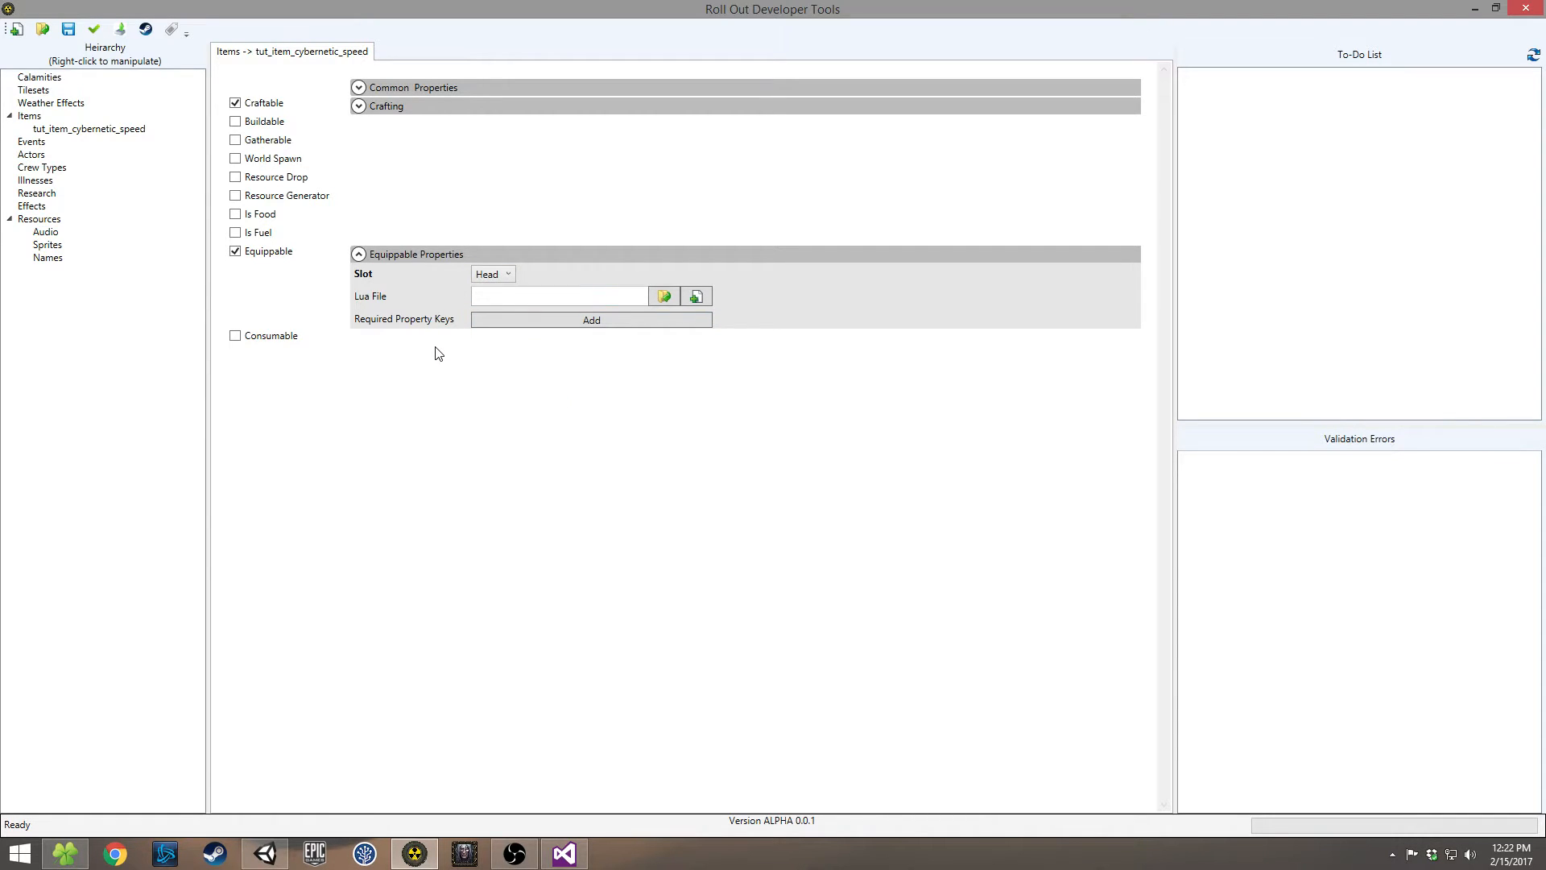
{"action": "left_click", "coordinate": [359, 87]}
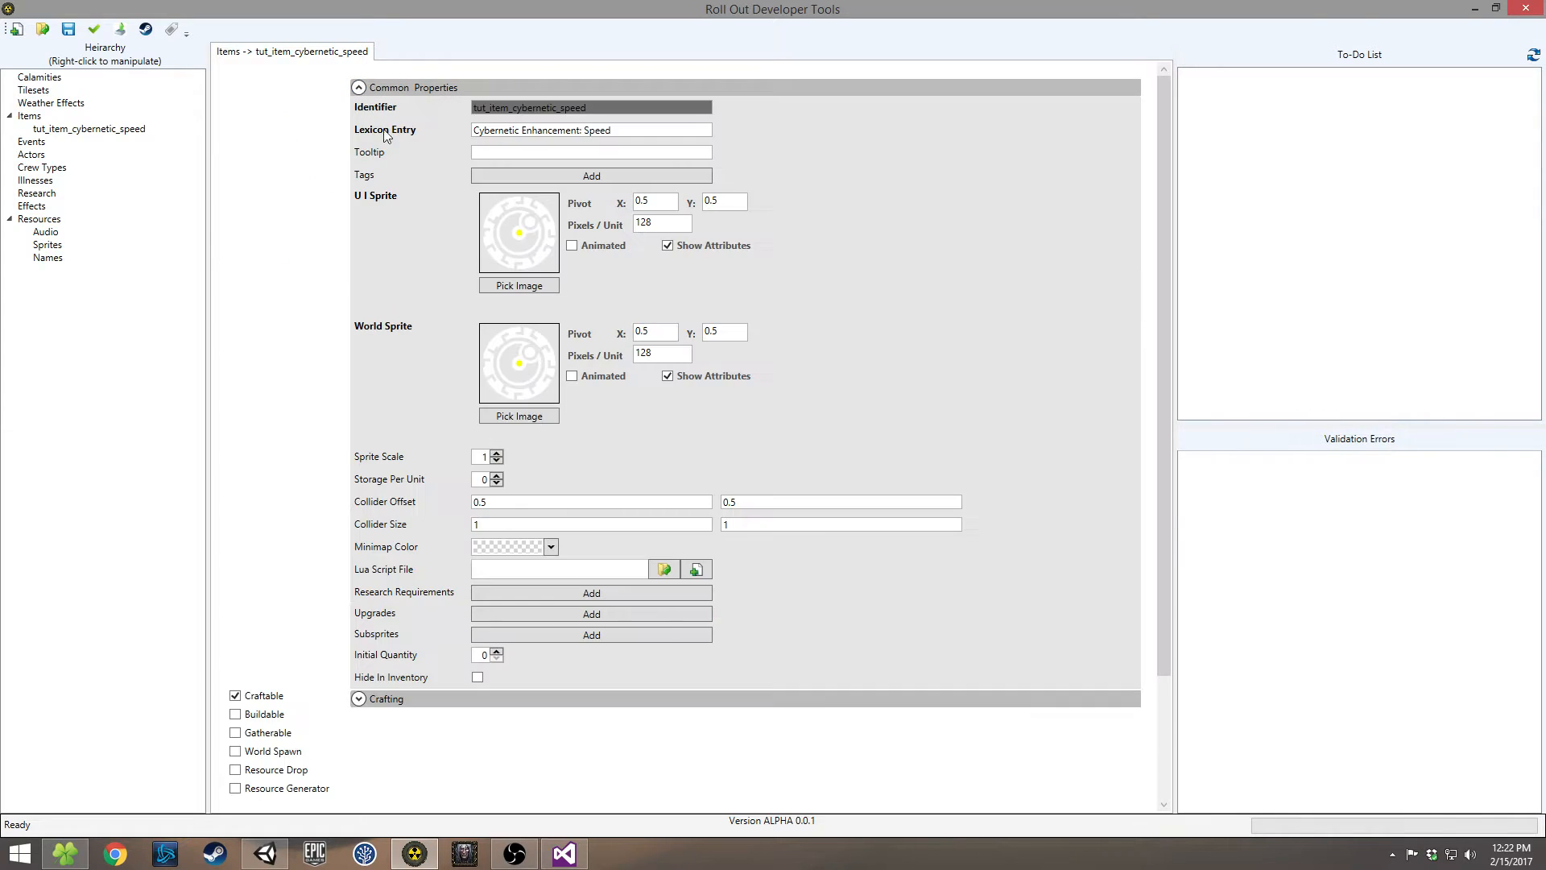
{"action": "left_click", "coordinate": [359, 87]}
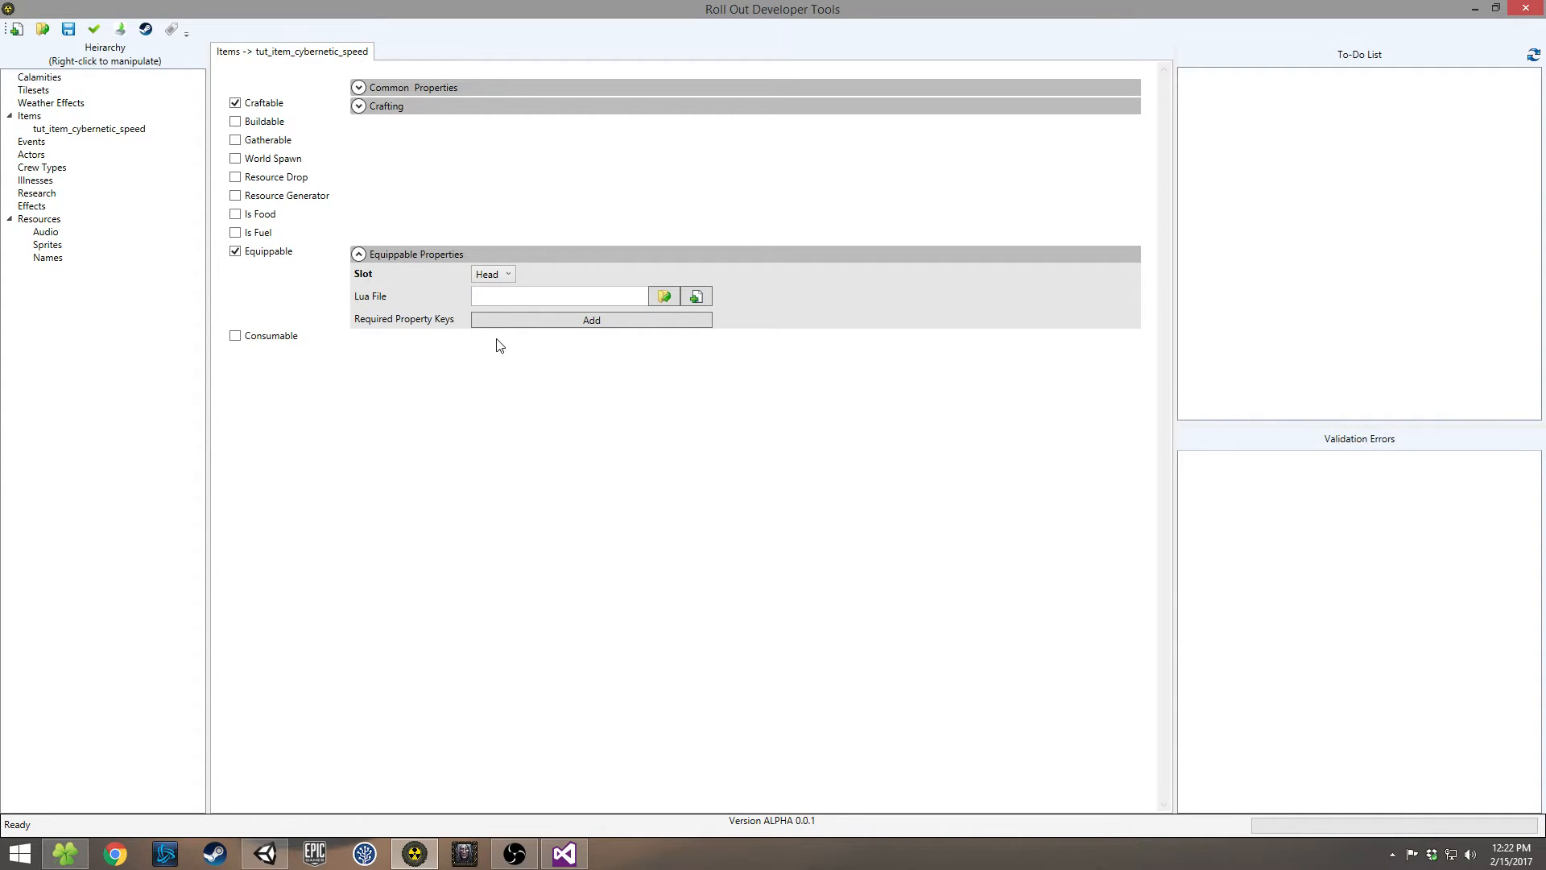
Step: Create a new Lua file named cyber_speed for the item's equippable properties
{"action": "mouse_move", "coordinate": [405, 321]}
{"action": "left_click", "coordinate": [703, 297]}
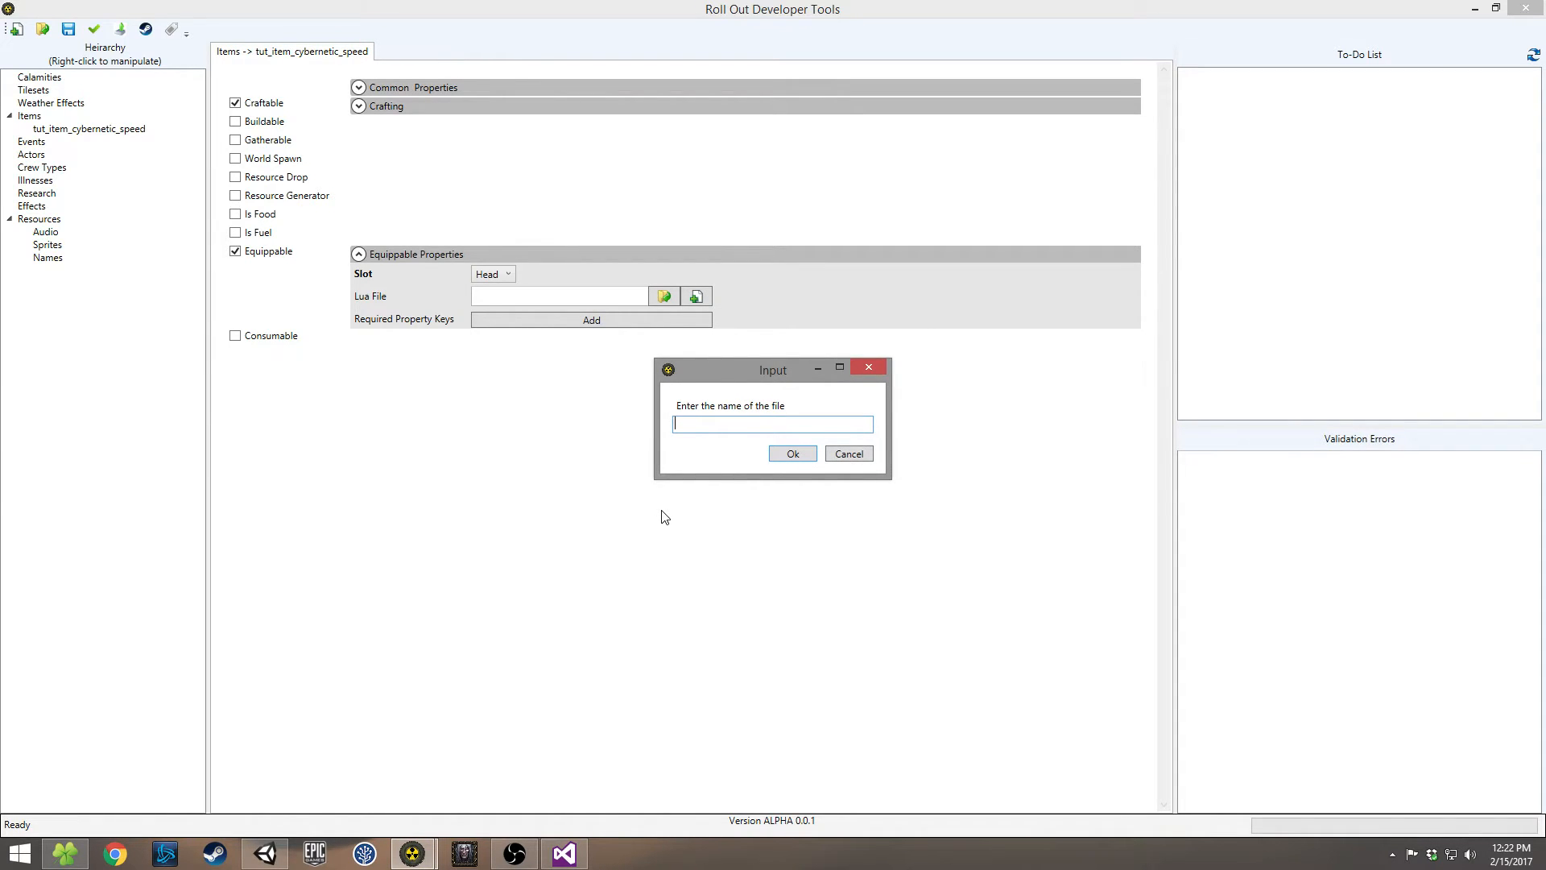
{"action": "type", "text": "cyber_speed"}
{"action": "left_click", "coordinate": [792, 455]}
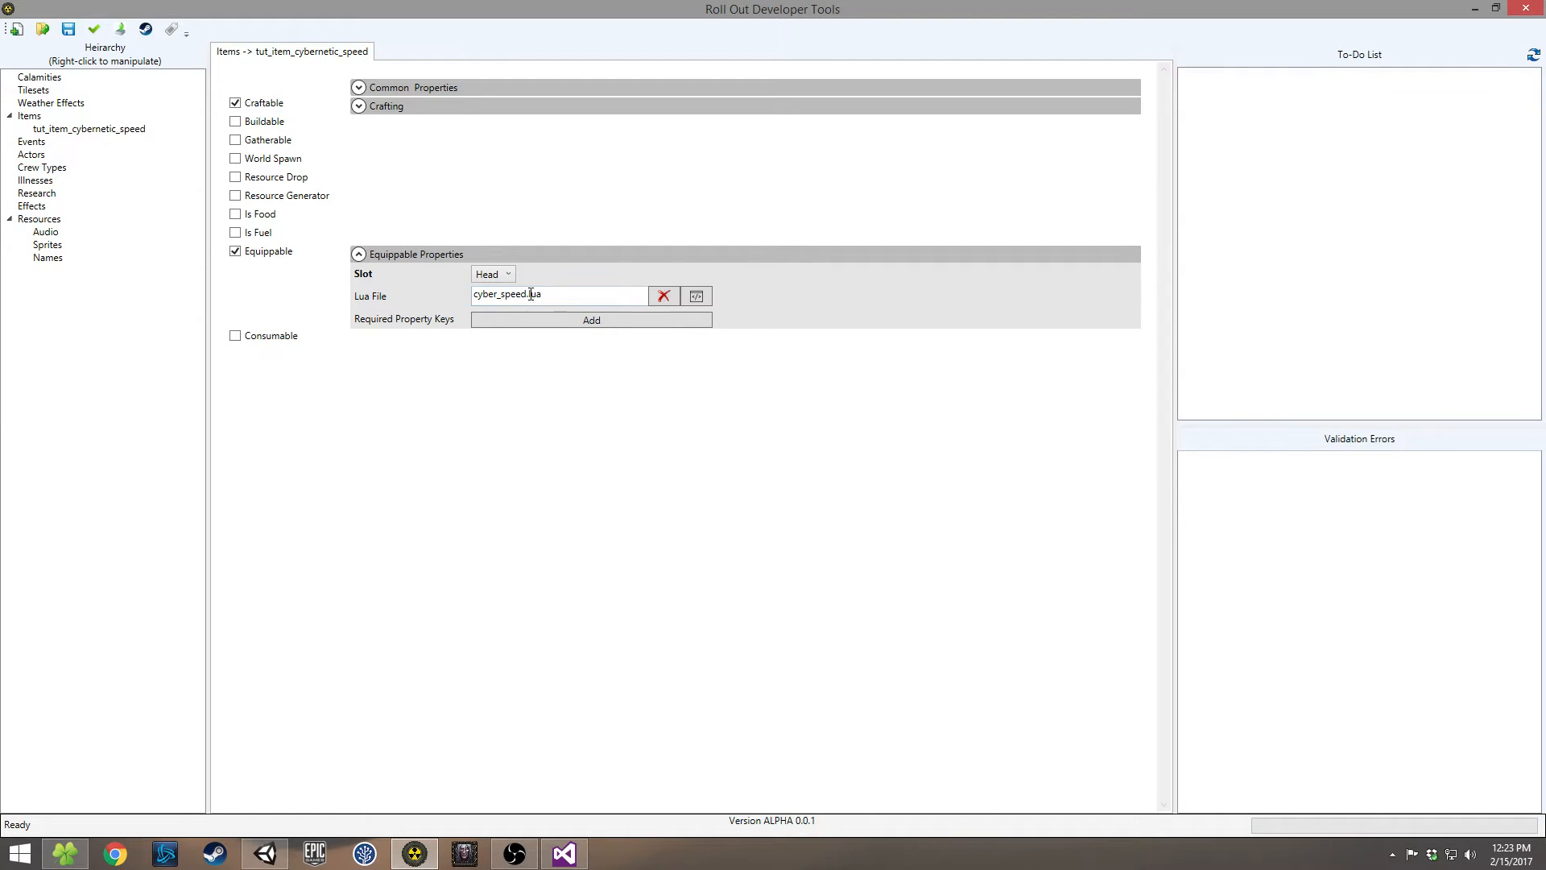
Step: In cyber_speed.lua, add crewMember.setSpeed( crewMember.getBaseSpeed() + 1 ) to the body of the equipped function
{"action": "left_click", "coordinate": [697, 297]}
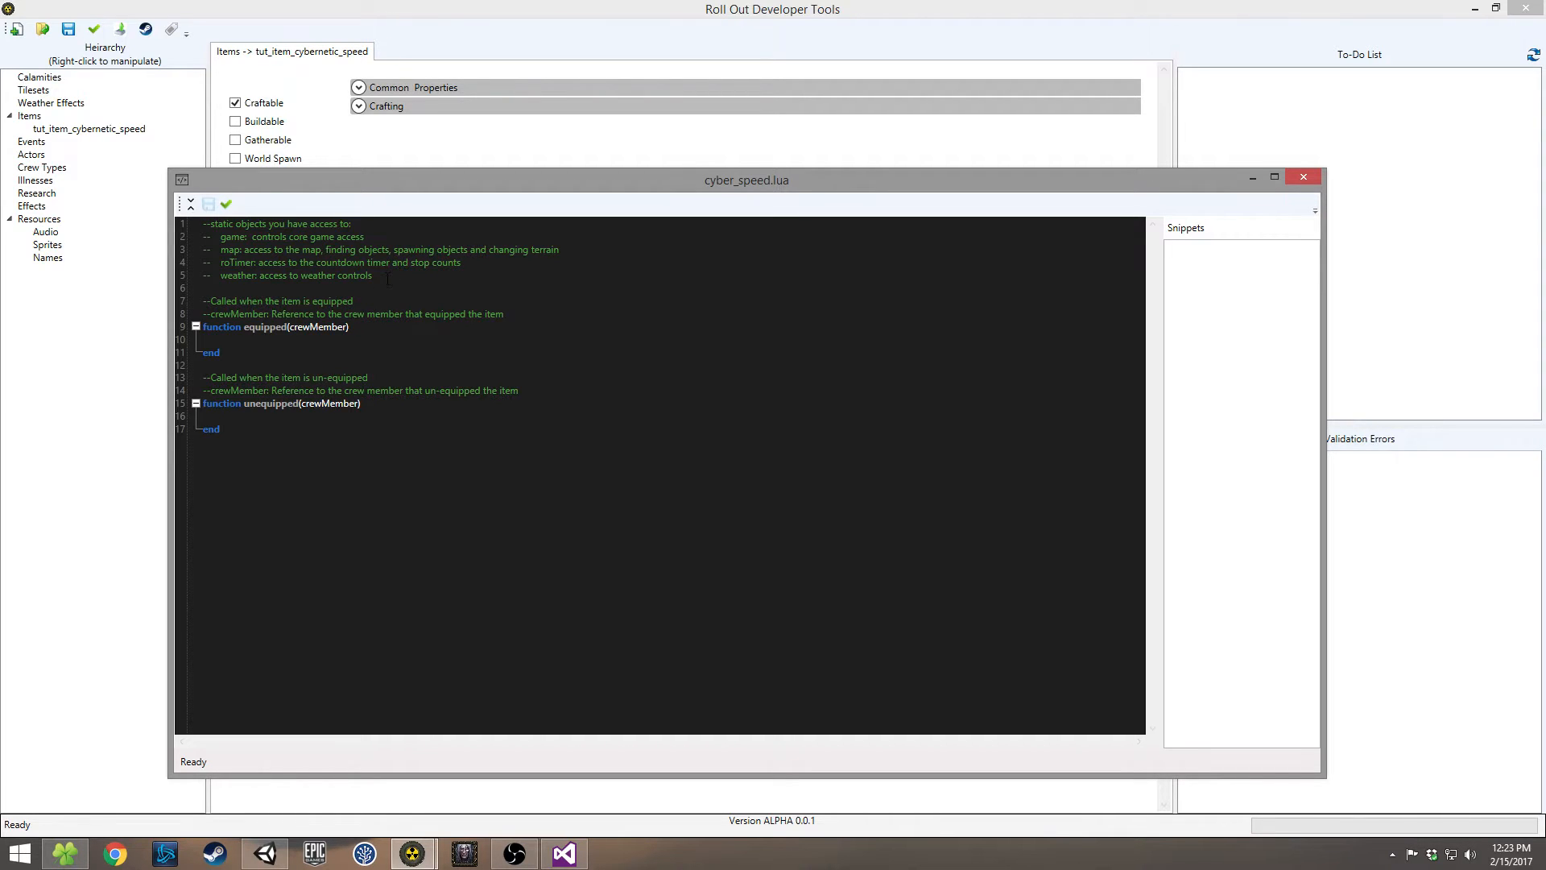
{"action": "left_click_drag", "start_coordinate": [376, 286], "coordinate": [145, 234]}
{"action": "left_click", "coordinate": [414, 290]}
{"action": "left_click", "coordinate": [394, 343]}
{"action": "type", "text": "crewMember.setSpeed( crewMember.getBaseSpe"}
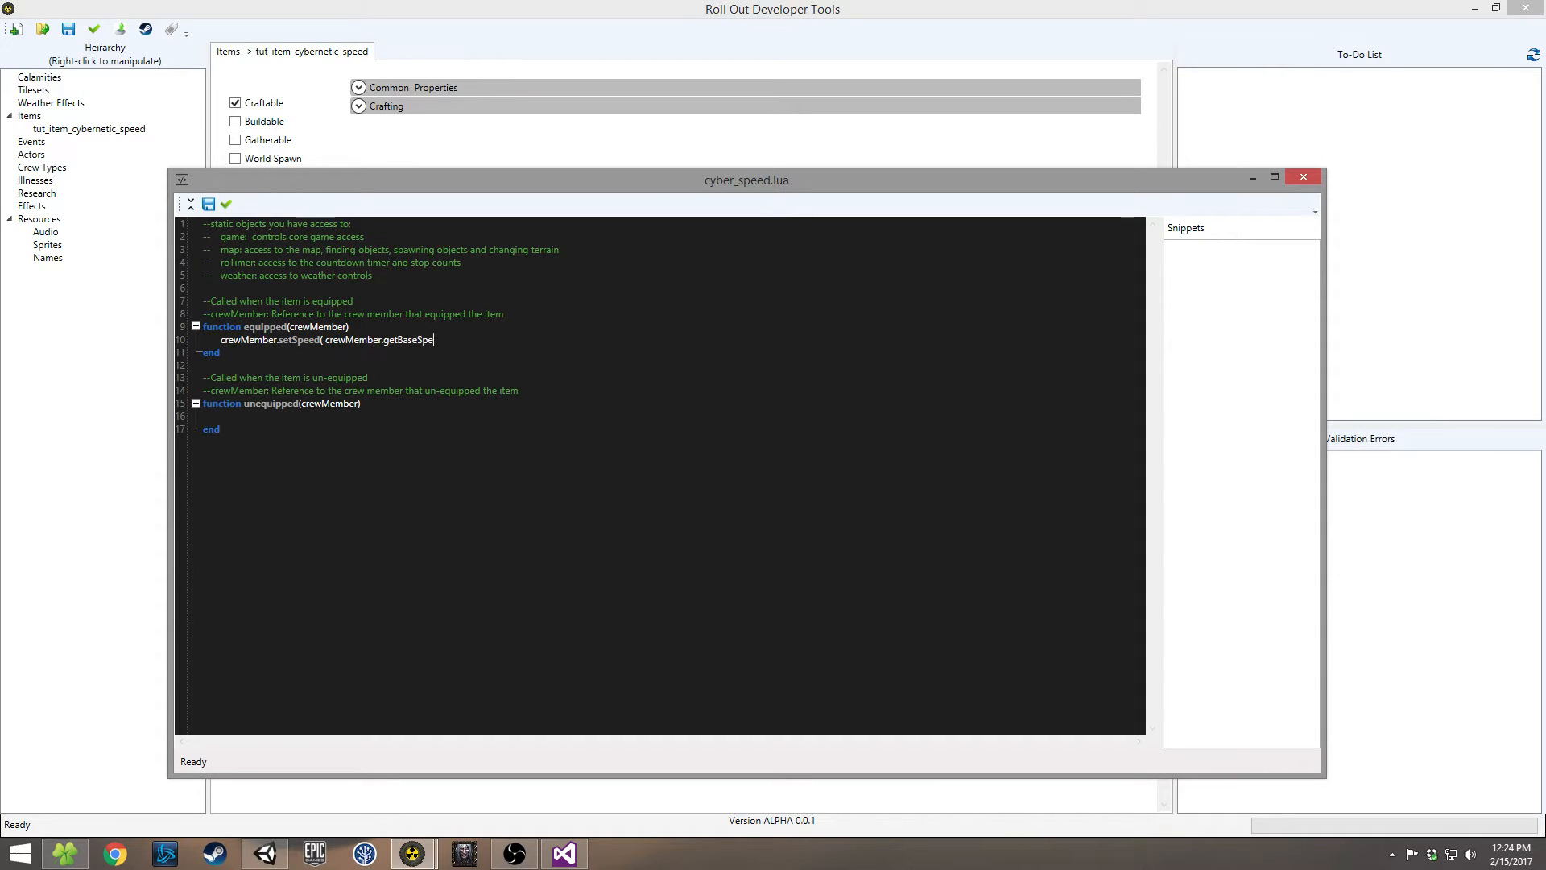
{"action": "type", "text": "ed() + 1 )"}
Step: Copy the setSpeed line into the unequipped function and change its plus sign to a minus sign
{"action": "key", "text": "shift+Home"}
{"action": "key", "text": "ctrl+c"}
{"action": "key", "text": "Down"}
{"action": "key", "text": "Down"}
{"action": "key", "text": "ctrl+v"}
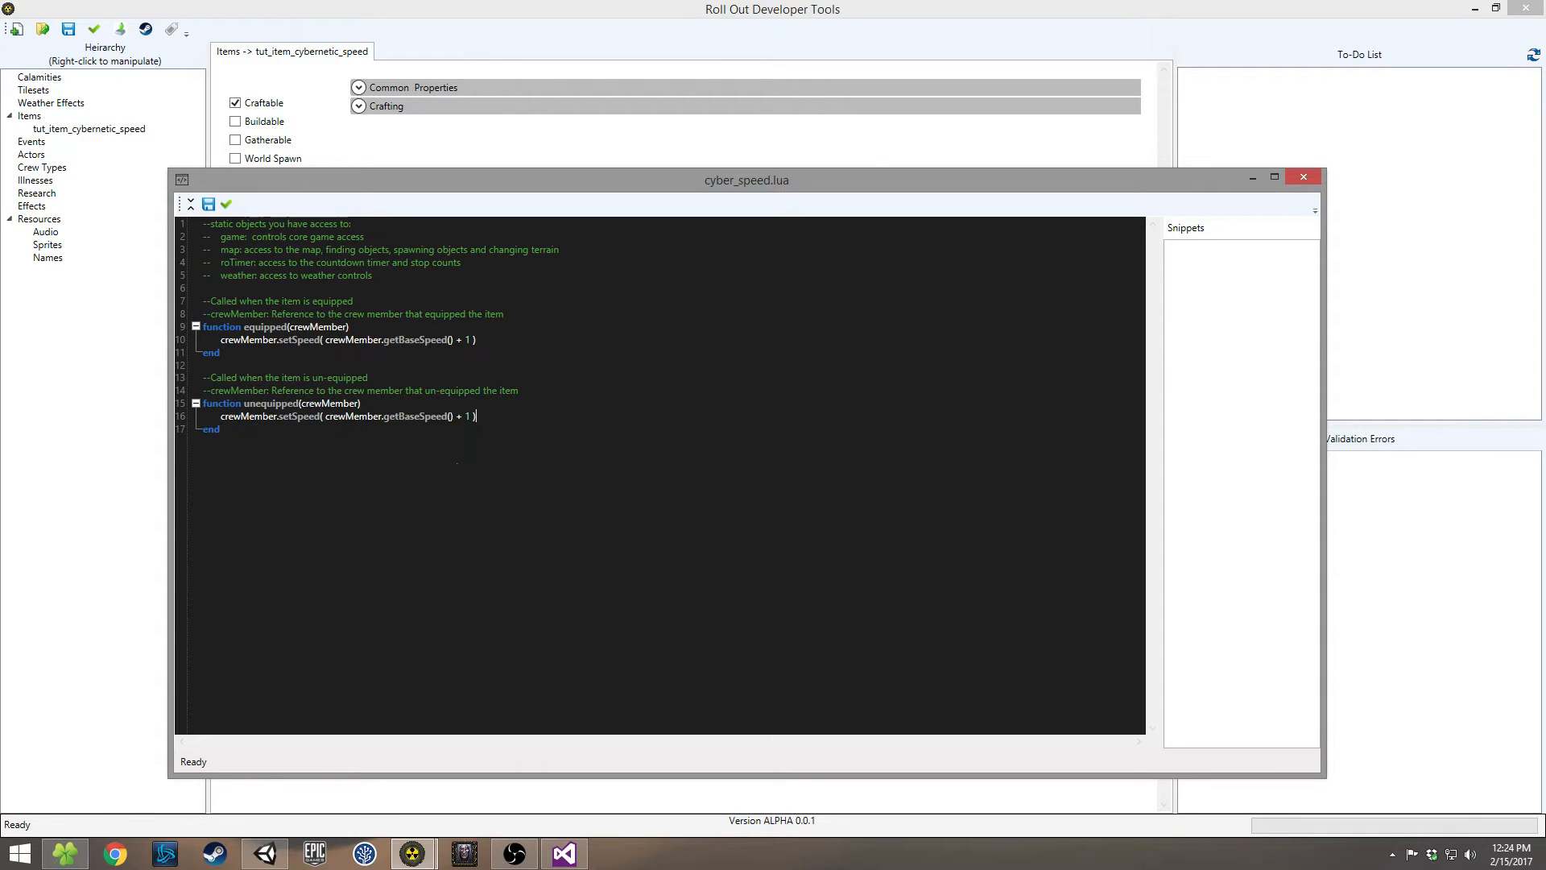
{"action": "key", "text": "Left"}
{"action": "key", "text": "Left"}
{"action": "key", "text": "Left"}
{"action": "key", "text": "BackSpace"}
{"action": "key", "text": "BackSpace"}
{"action": "type", "text": "-"}
Step: Validate and save the cyber_speed.lua script, and close its editor
{"action": "left_click", "coordinate": [226, 206]}
{"action": "key", "text": "ctrl+s"}
{"action": "left_click", "coordinate": [1303, 176]}
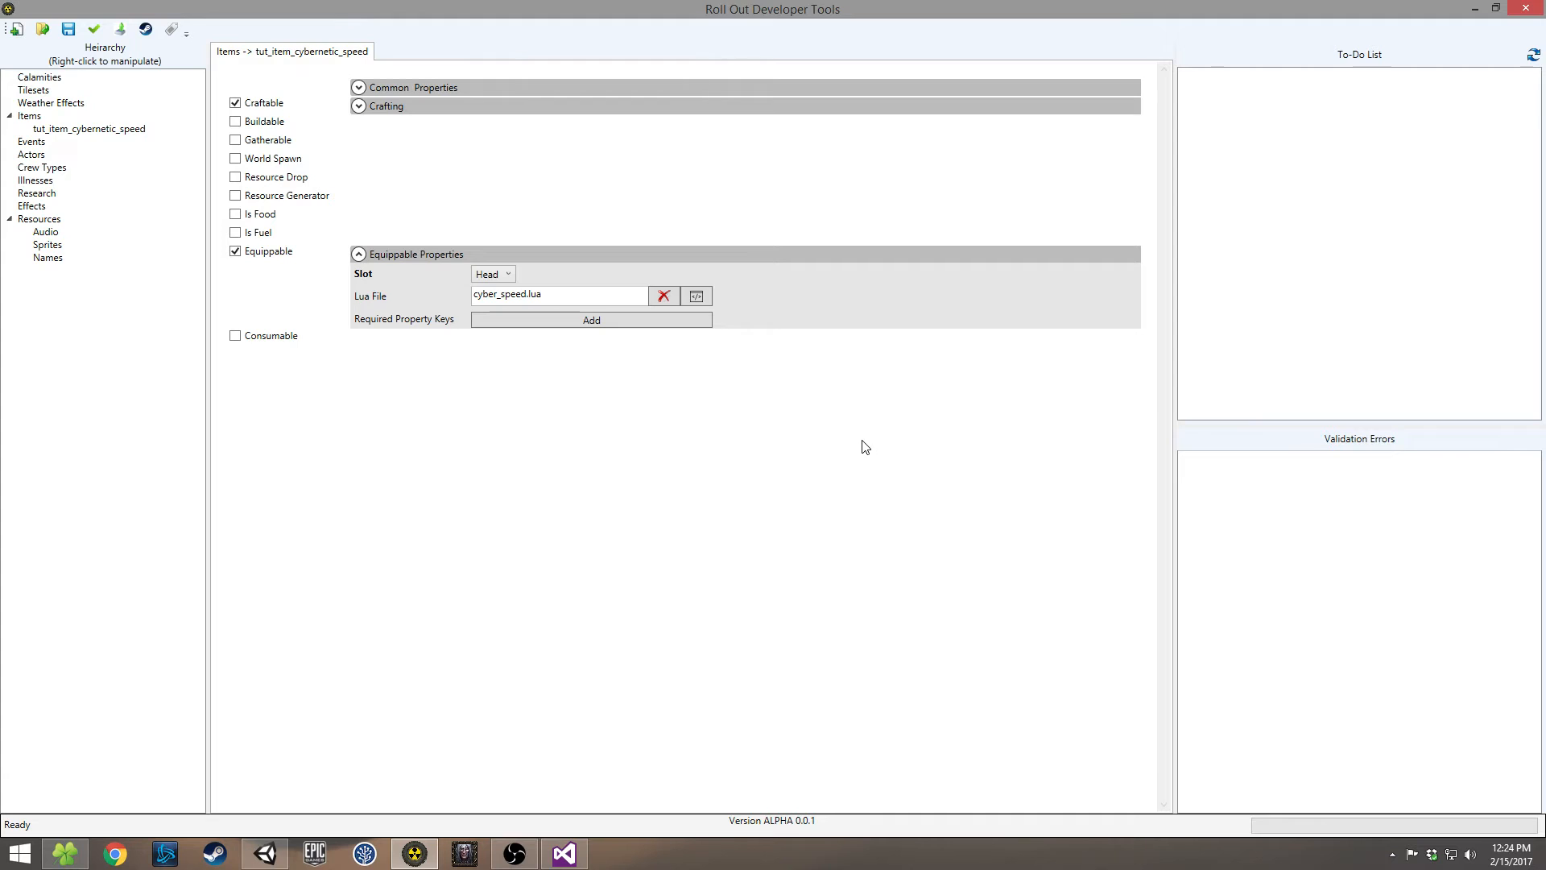
Step: Raise the item's initial quantity by one in the common properties and save the module
{"action": "left_click", "coordinate": [386, 105]}
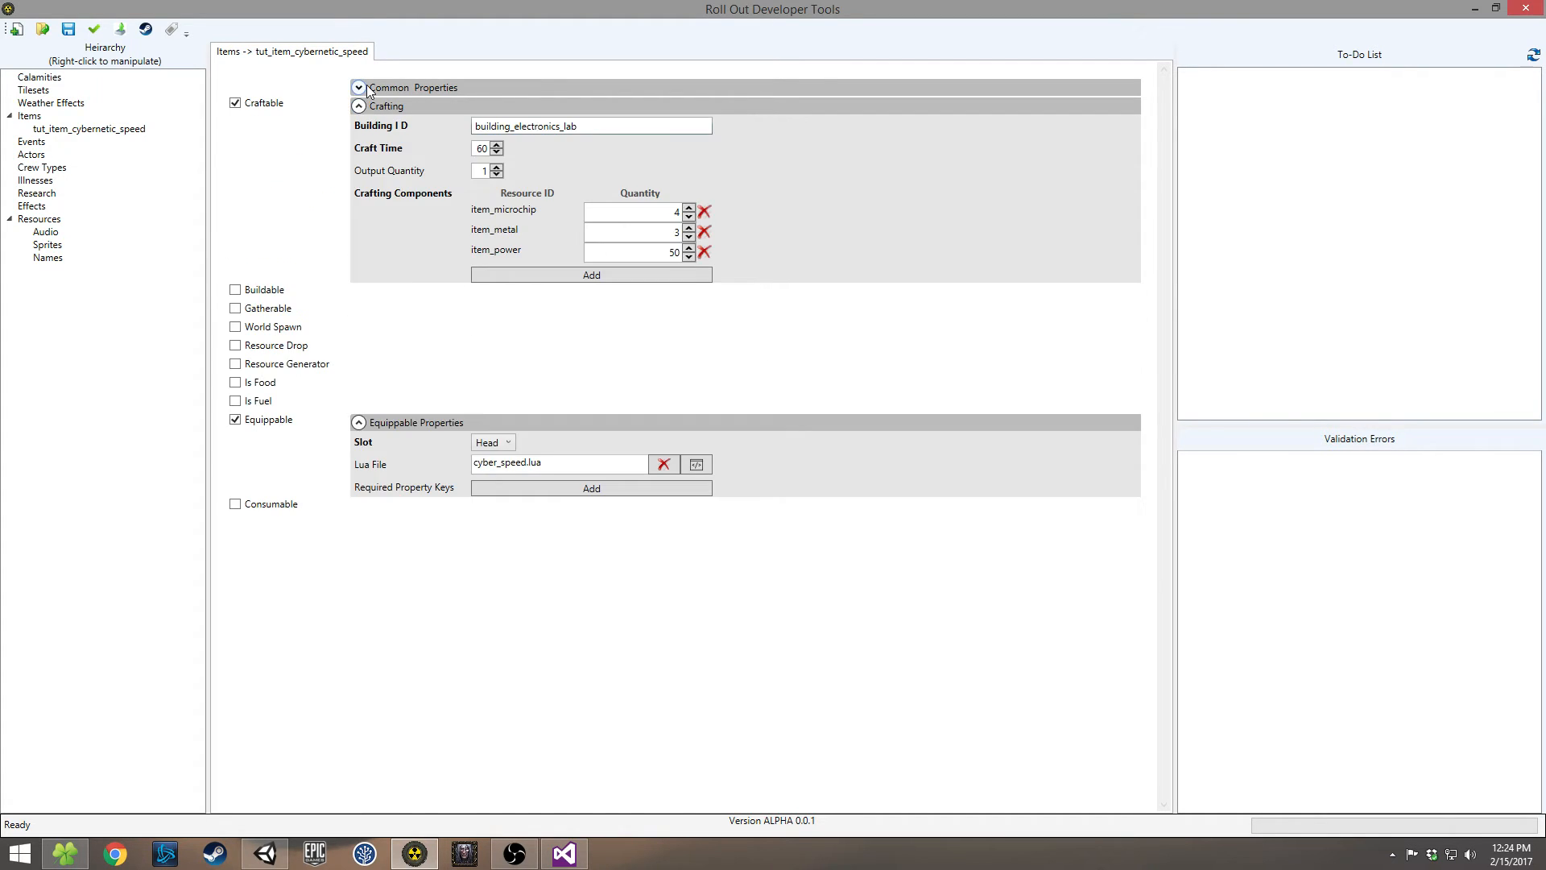
{"action": "left_click", "coordinate": [366, 88]}
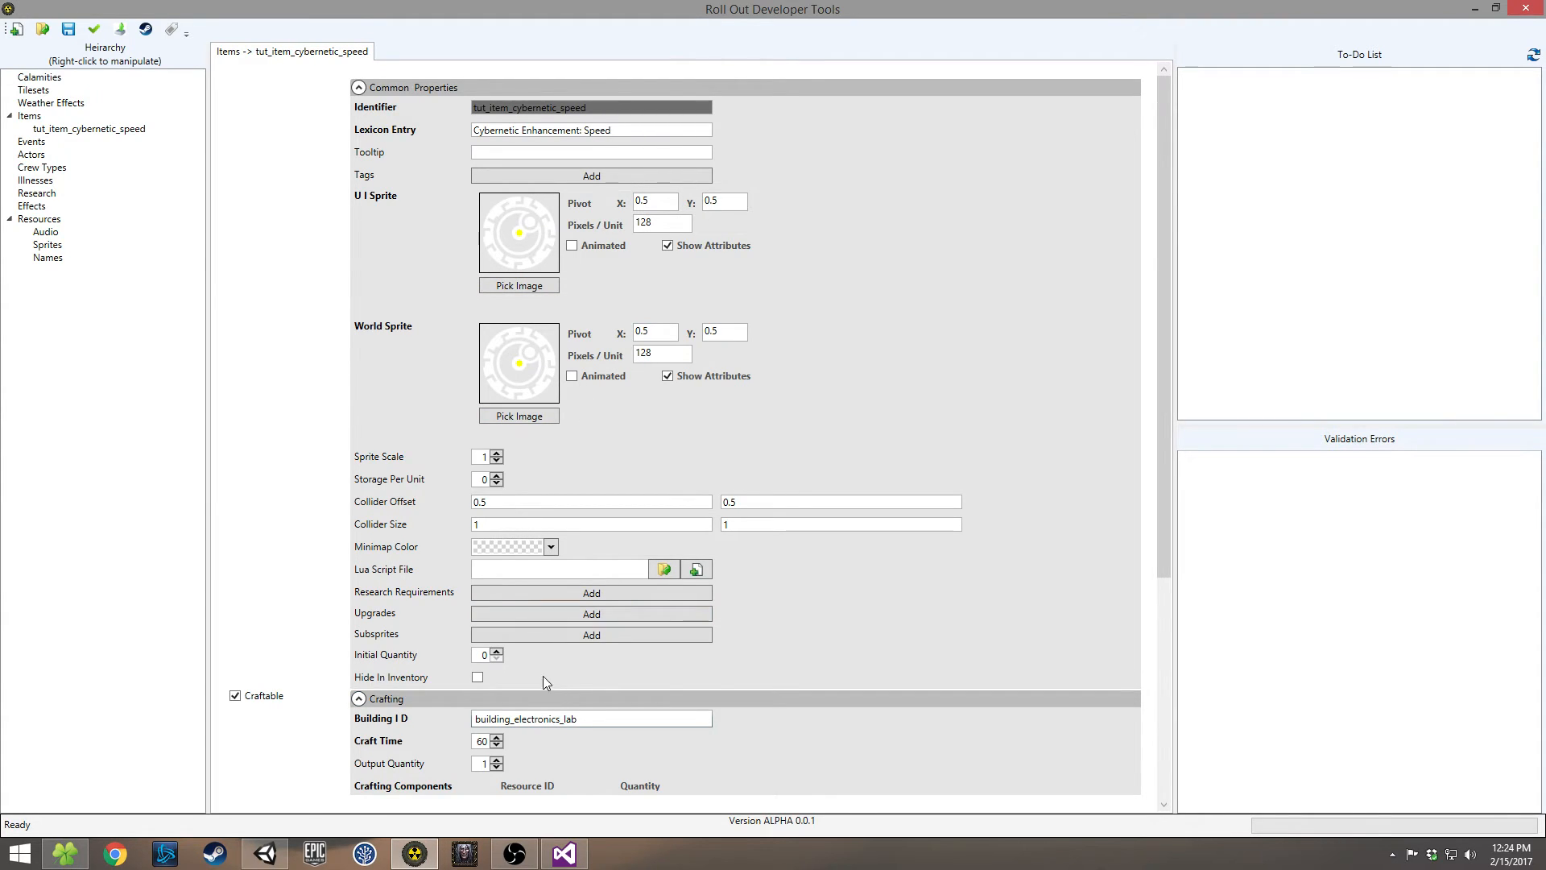
{"action": "left_click", "coordinate": [497, 650]}
{"action": "mouse_move", "coordinate": [370, 263]}
{"action": "left_click", "coordinate": [359, 87]}
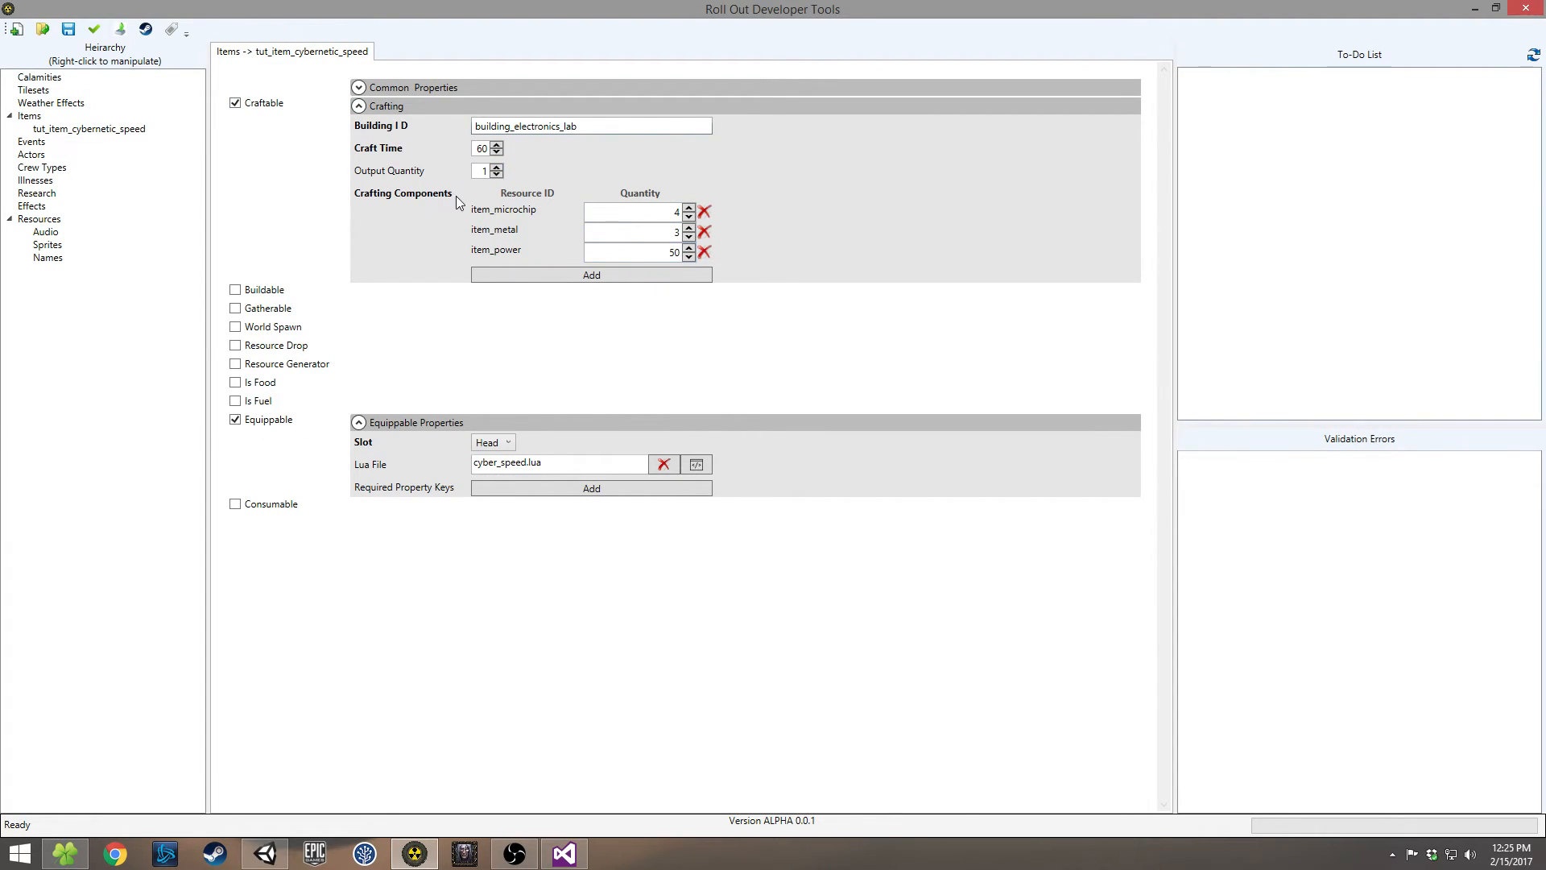
{"action": "left_click", "coordinate": [359, 105]}
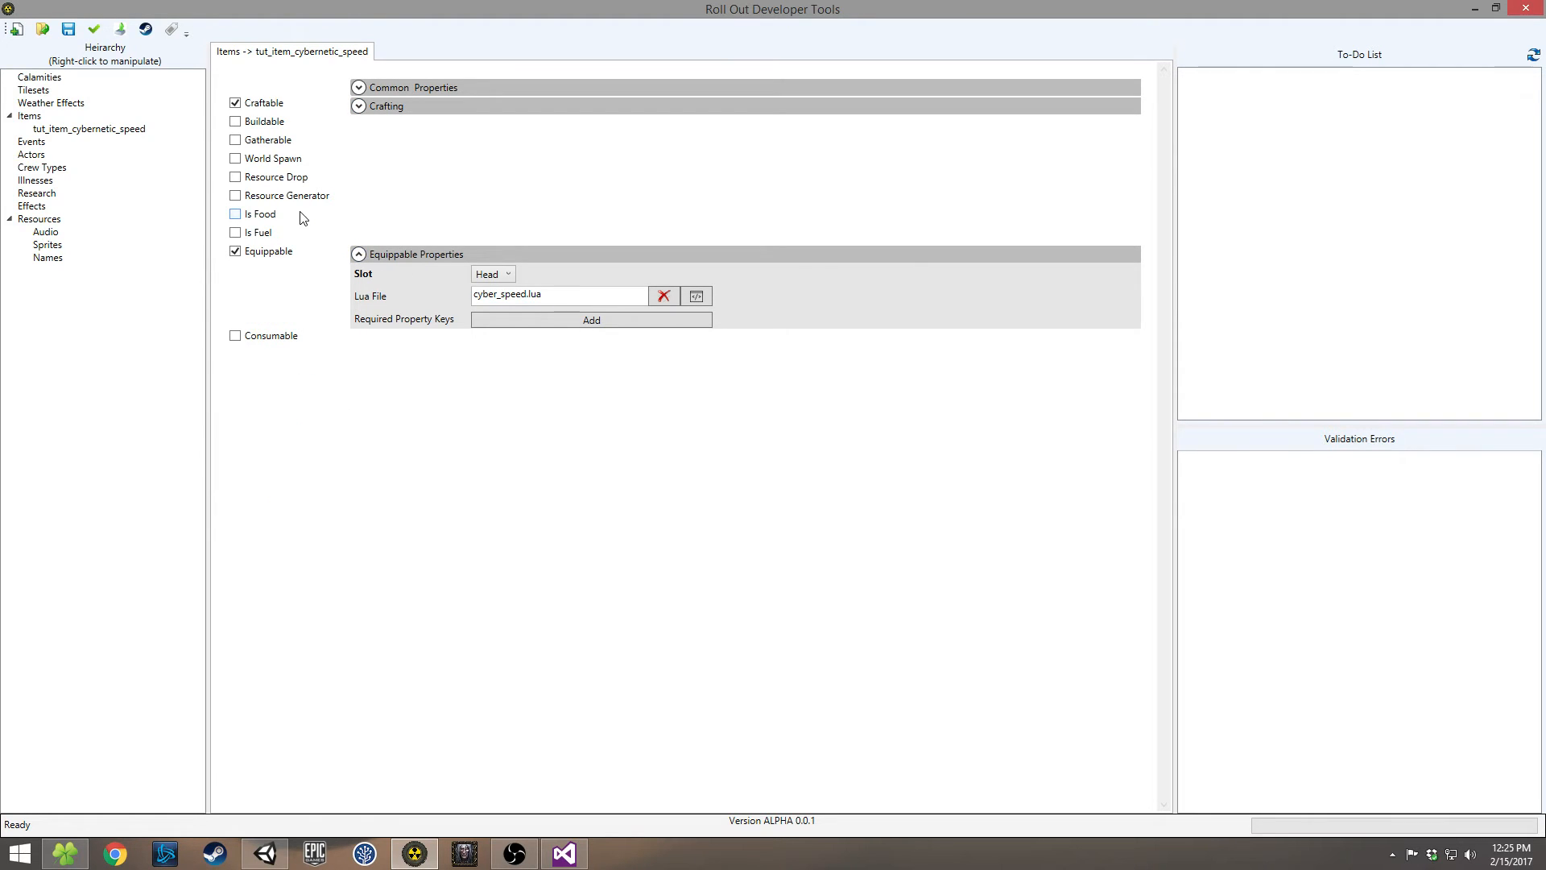
{"action": "left_click", "coordinate": [68, 30]}
{"action": "mouse_move", "coordinate": [369, 304]}
Step: In the module settings, set the module name to Tutorial Module and the version to 1
{"action": "left_click", "coordinate": [171, 30]}
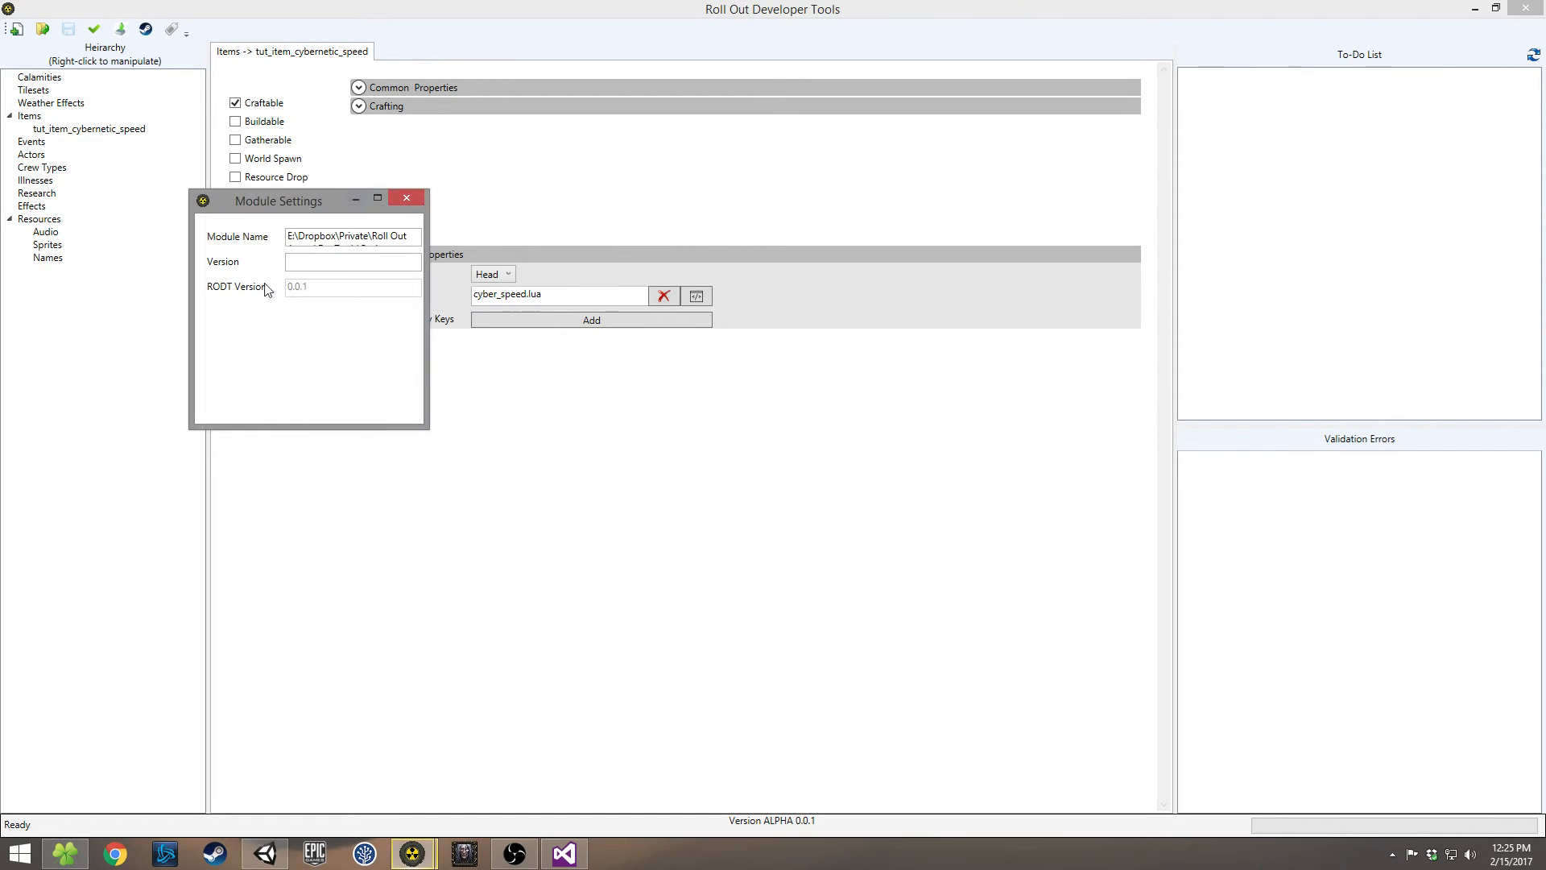
{"action": "left_click", "coordinate": [325, 263]}
{"action": "double_click", "coordinate": [388, 235]}
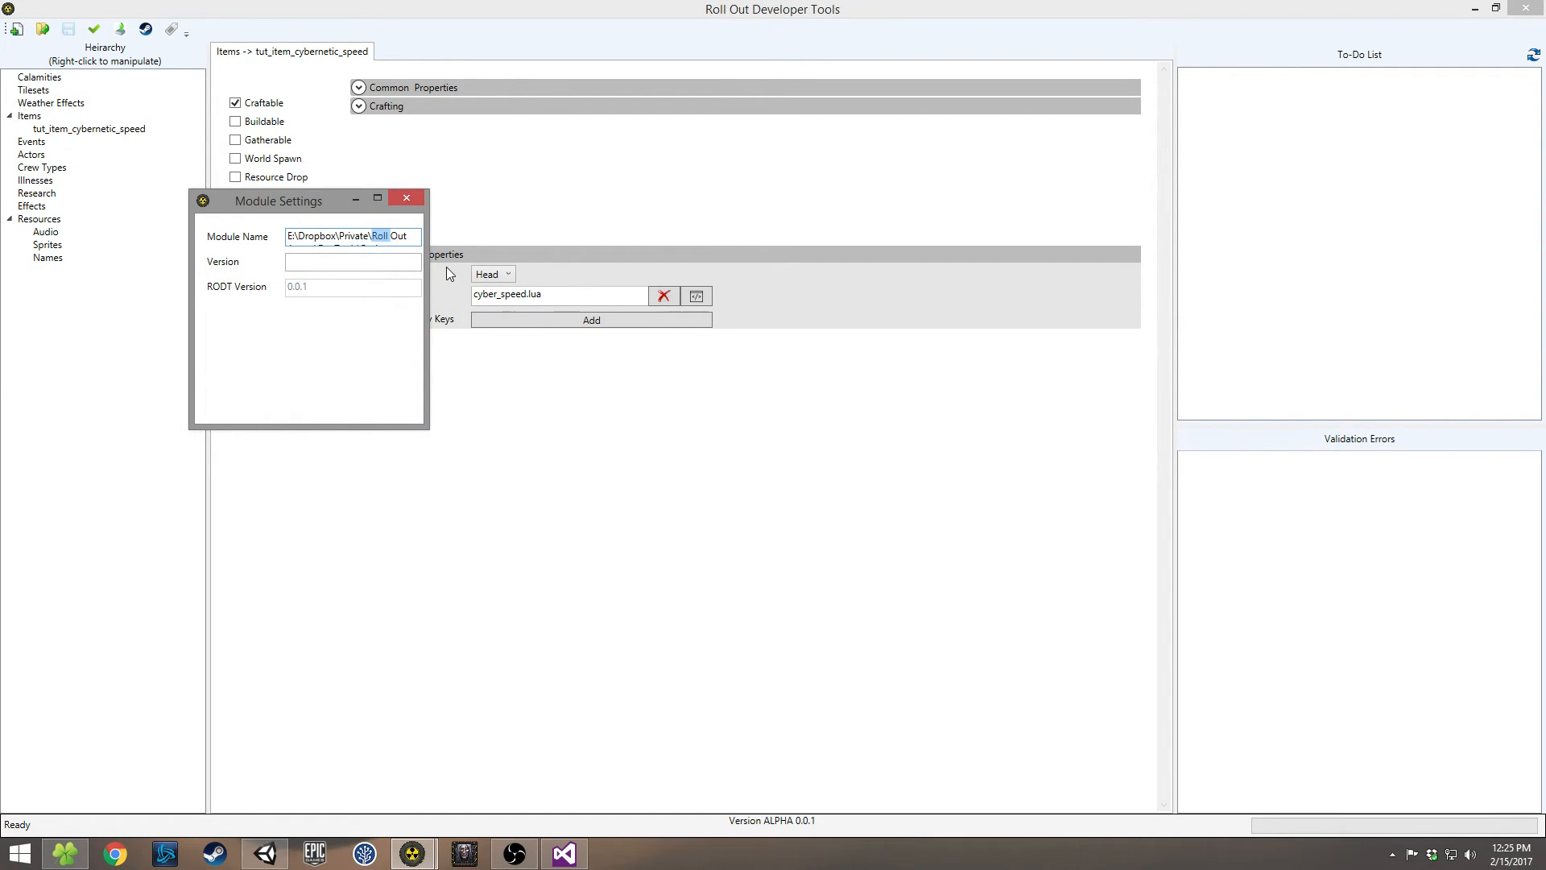
{"action": "key", "text": "ctrl+a"}
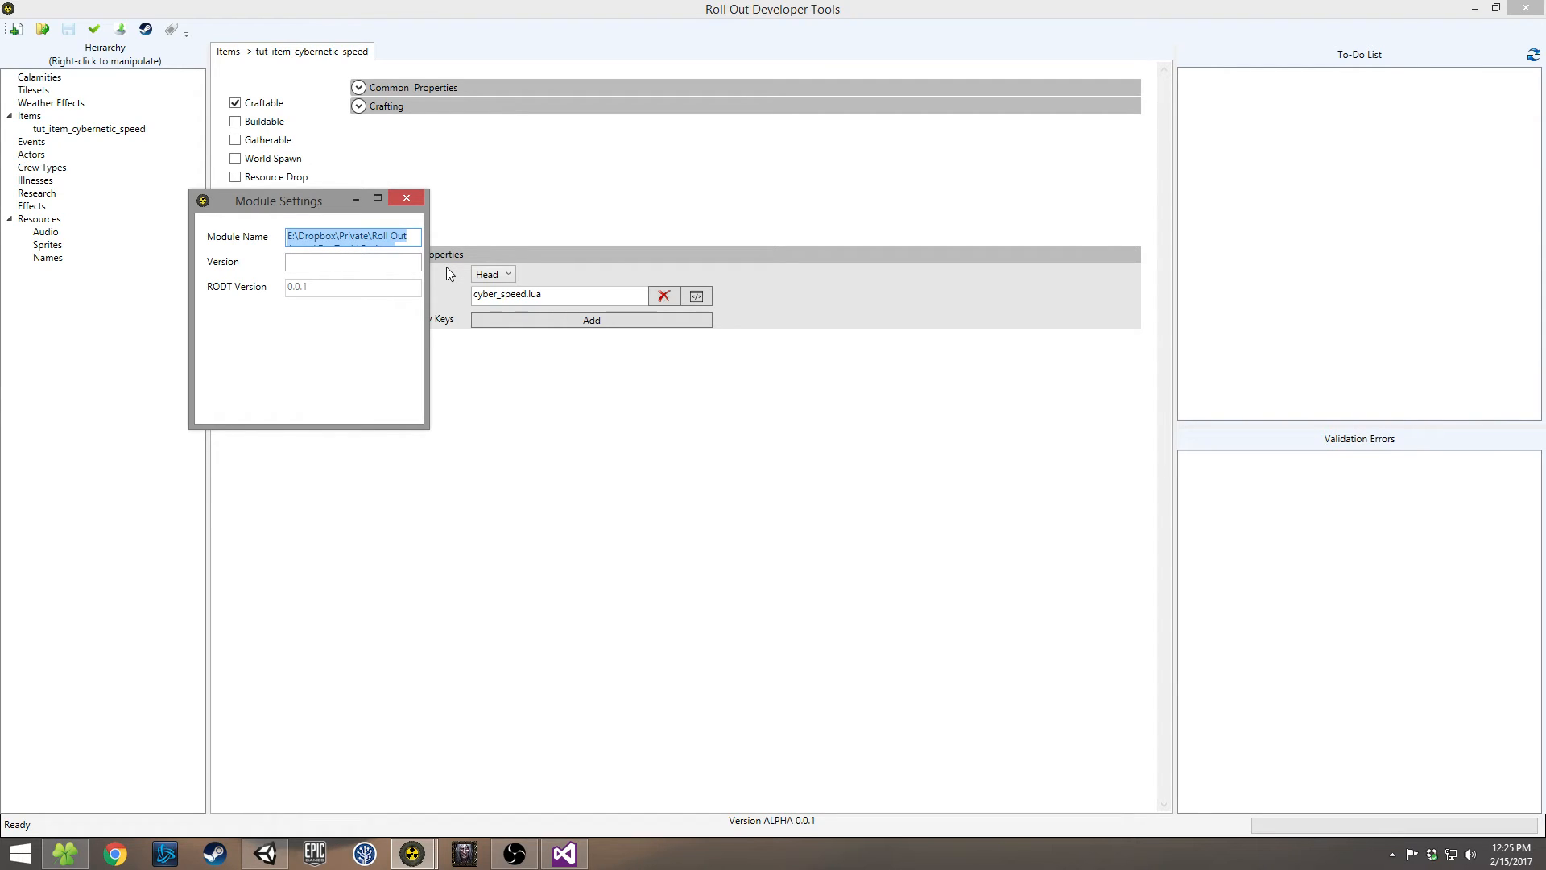
{"action": "key", "text": "BackSpace"}
{"action": "type", "text": "Tutor"}
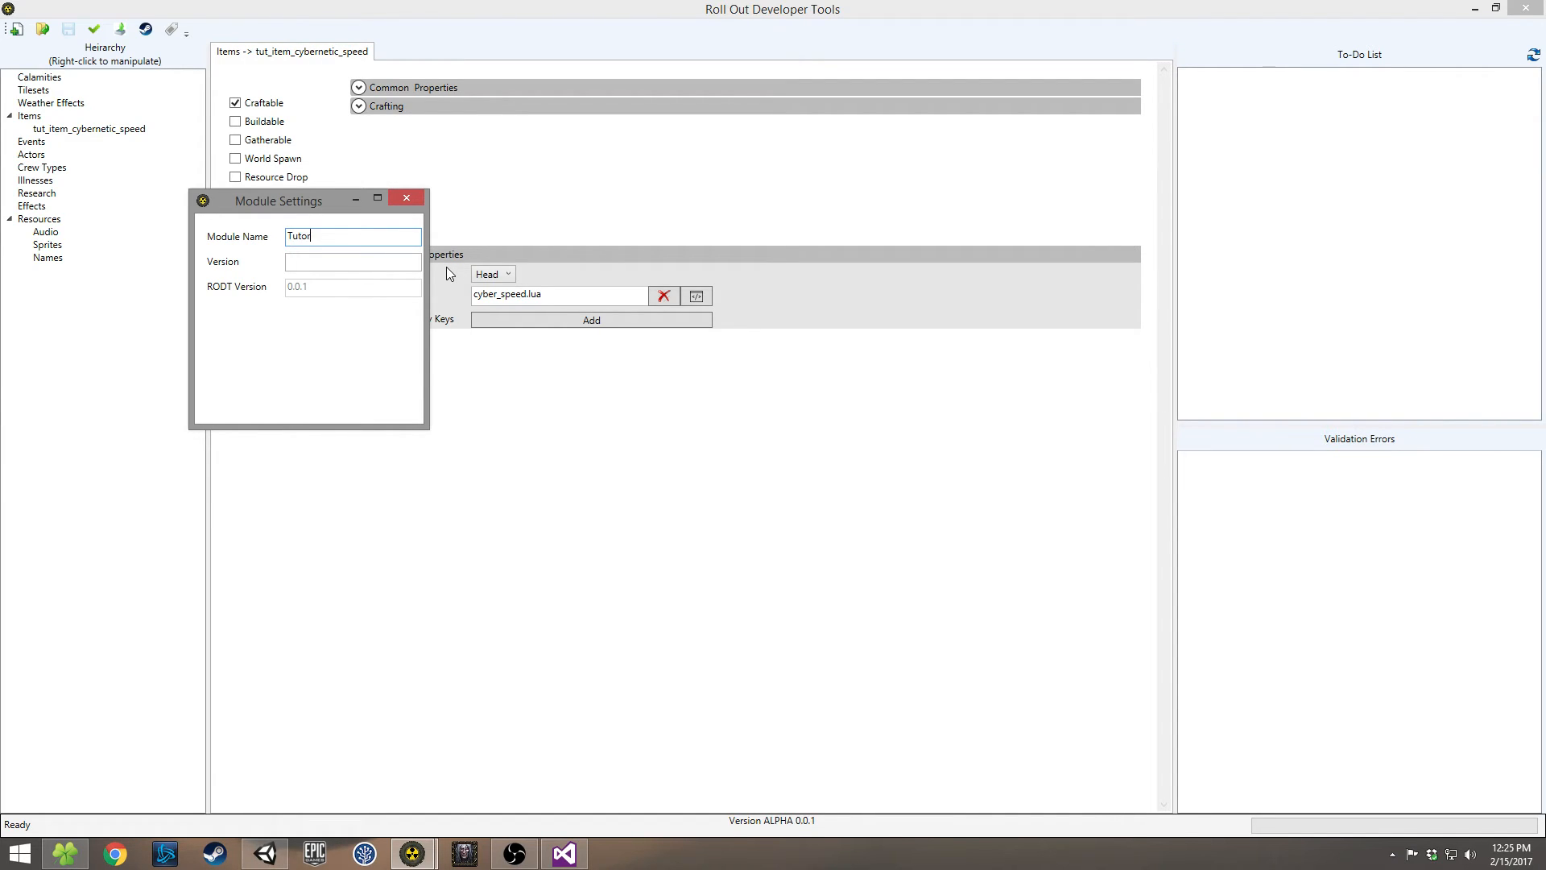
{"action": "type", "text": "ial Module"}
{"action": "key", "text": "Tab"}
{"action": "type", "text": "1"}
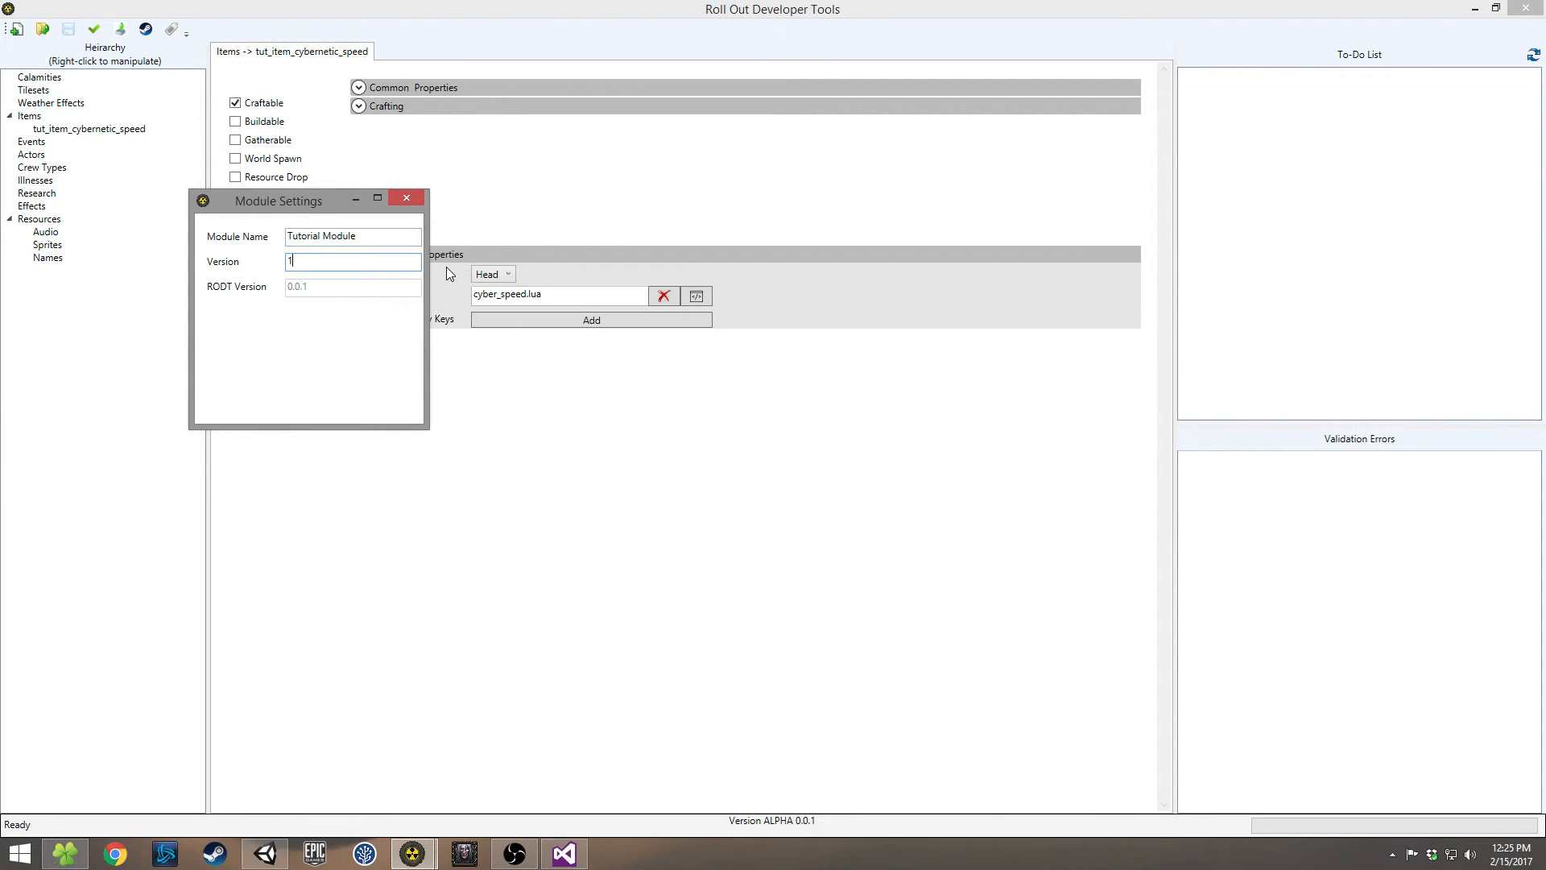
{"action": "left_click", "coordinate": [407, 198]}
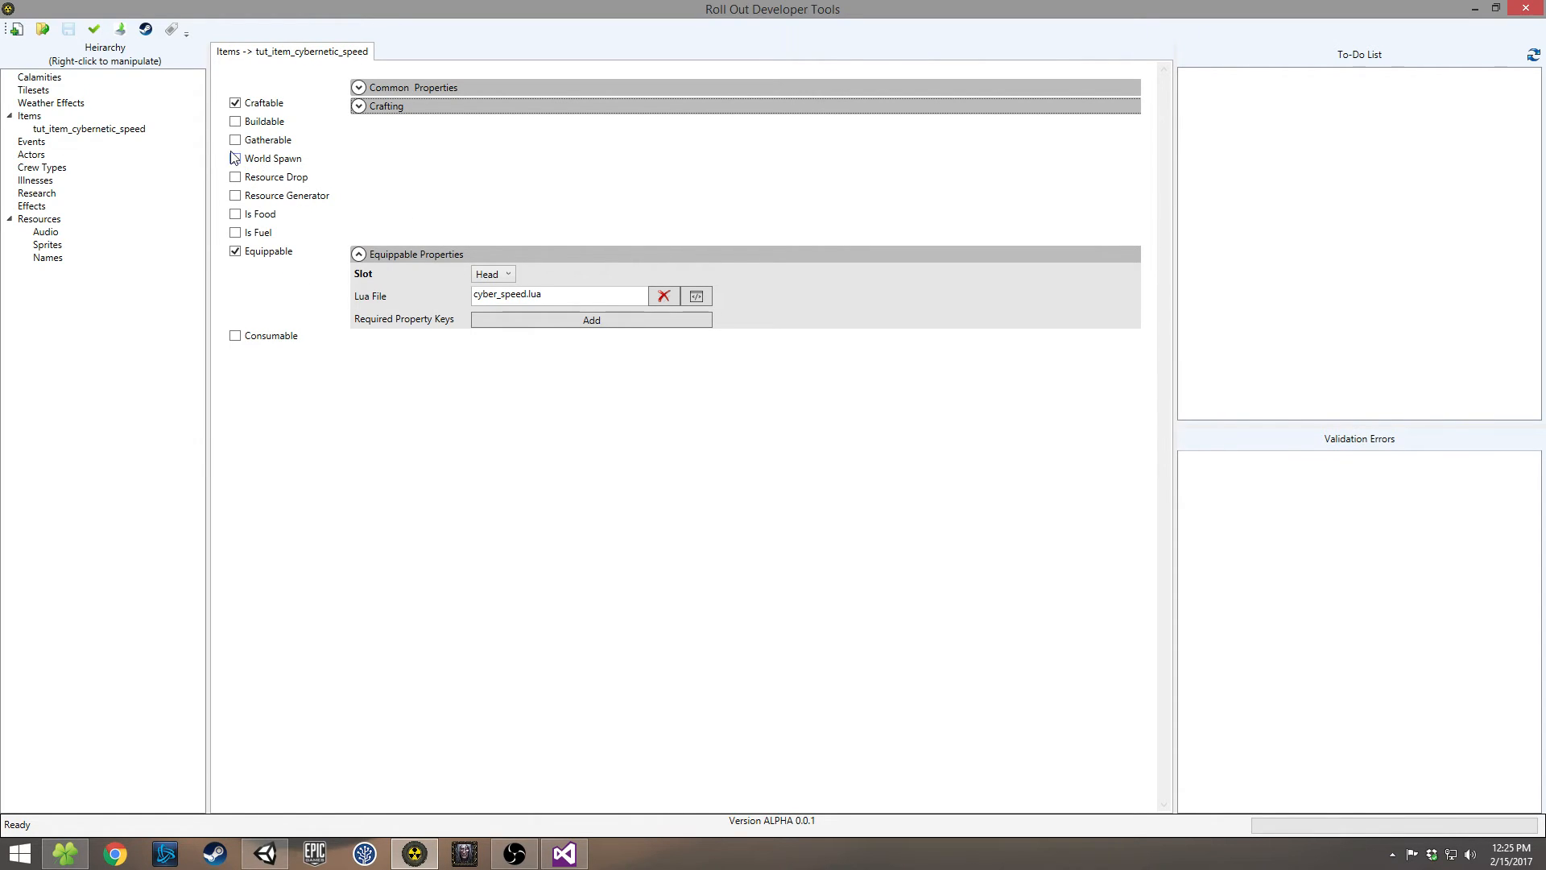
Step: Export the module as TutorialModule.zip into the Roll Out Modules folder
{"action": "left_click", "coordinate": [120, 29]}
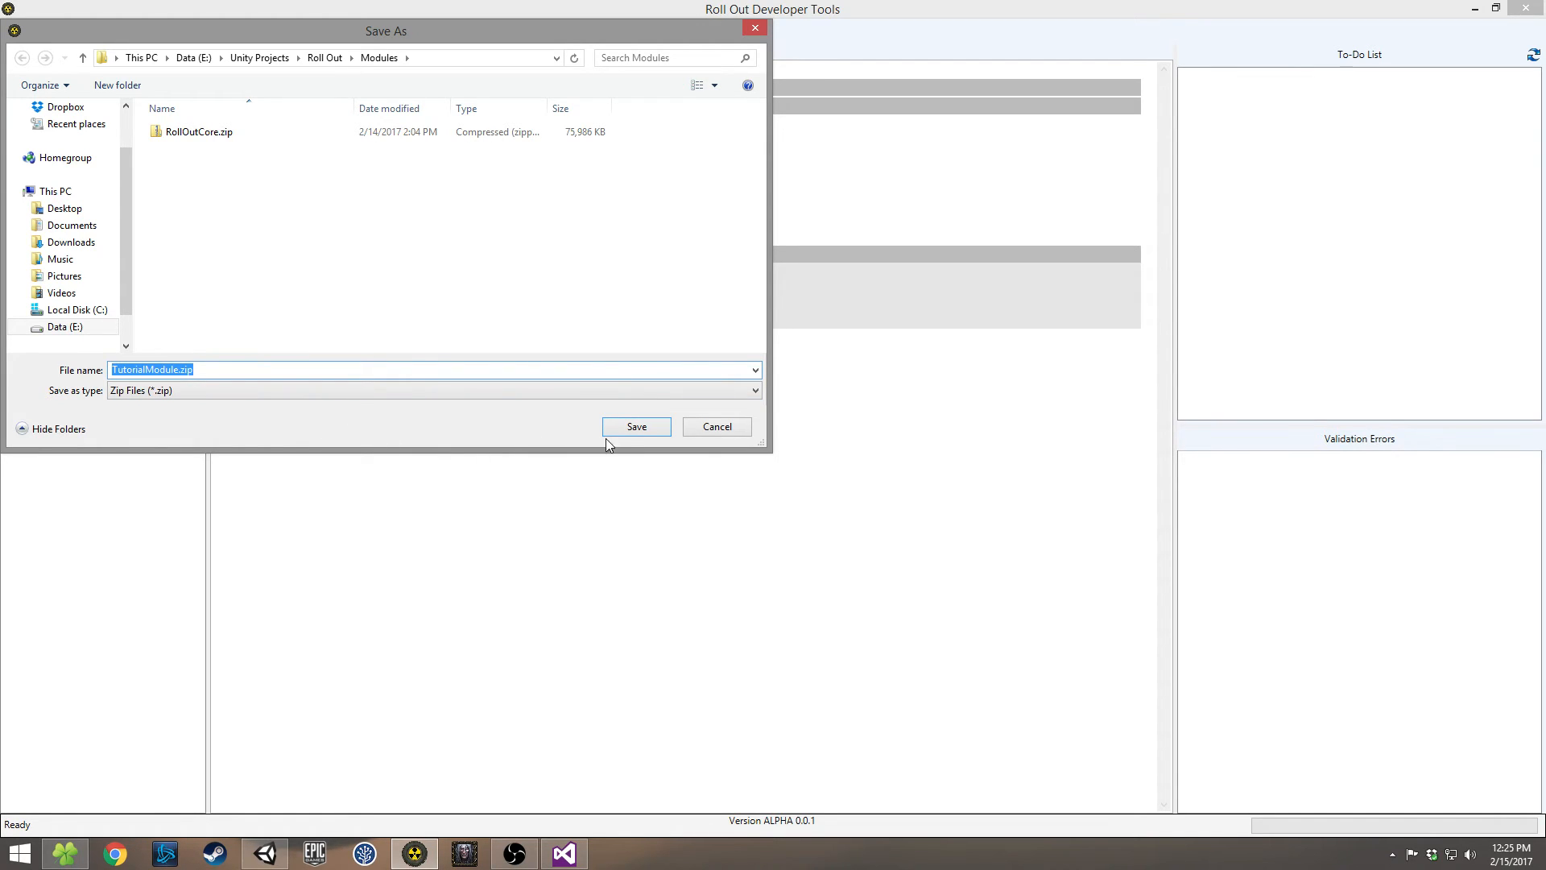
{"action": "left_click", "coordinate": [636, 426]}
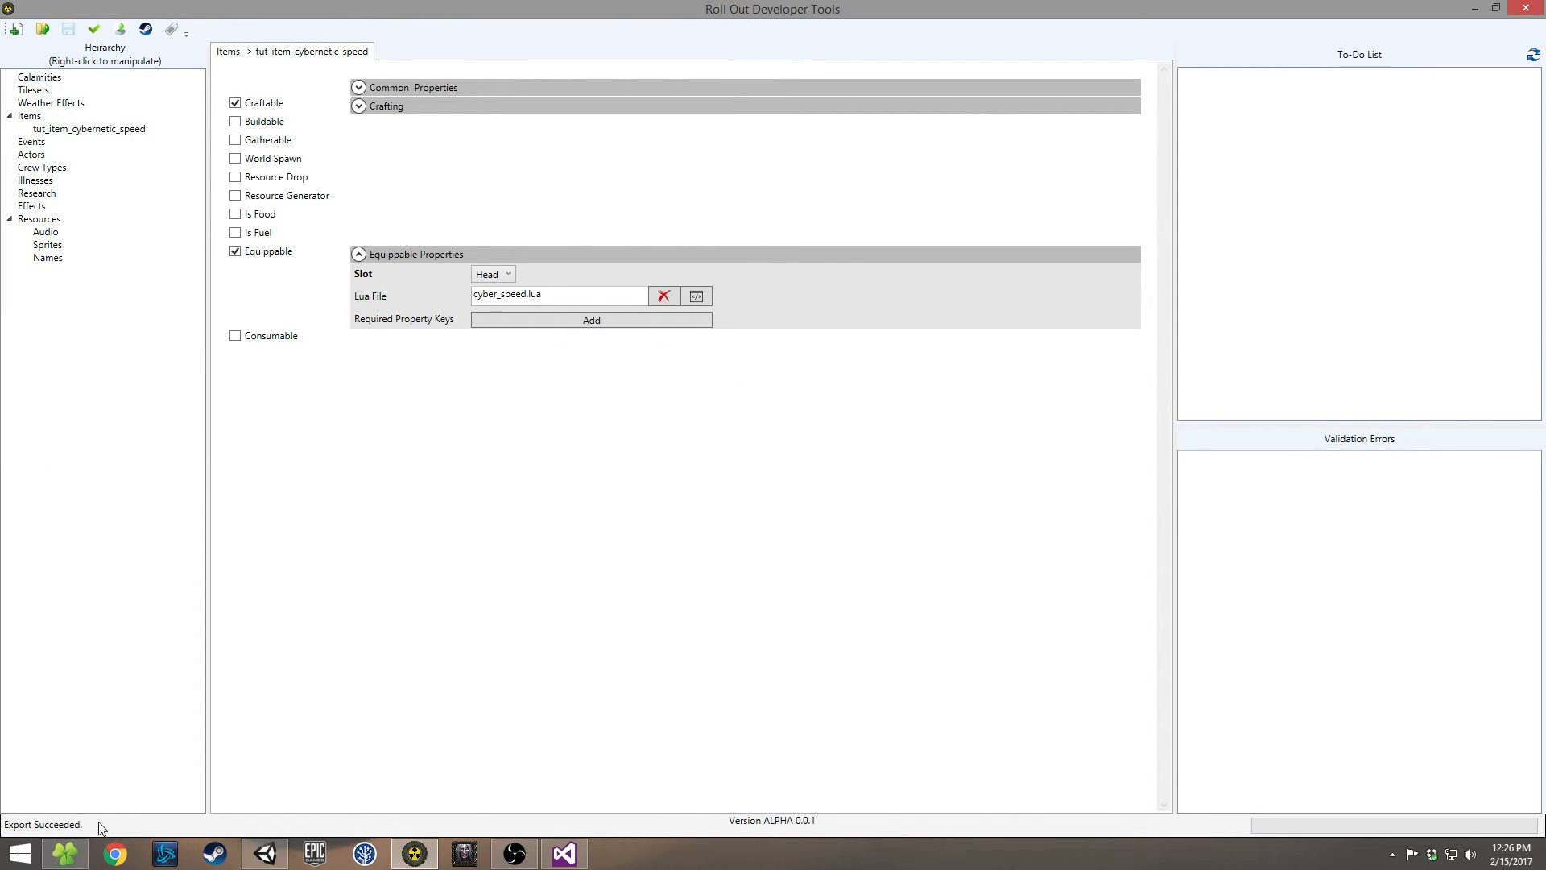
Step: Switch to Unity, run the game and start a new game with the Rolling Out difficulty preset and a random calamity
{"action": "left_click", "coordinate": [274, 852]}
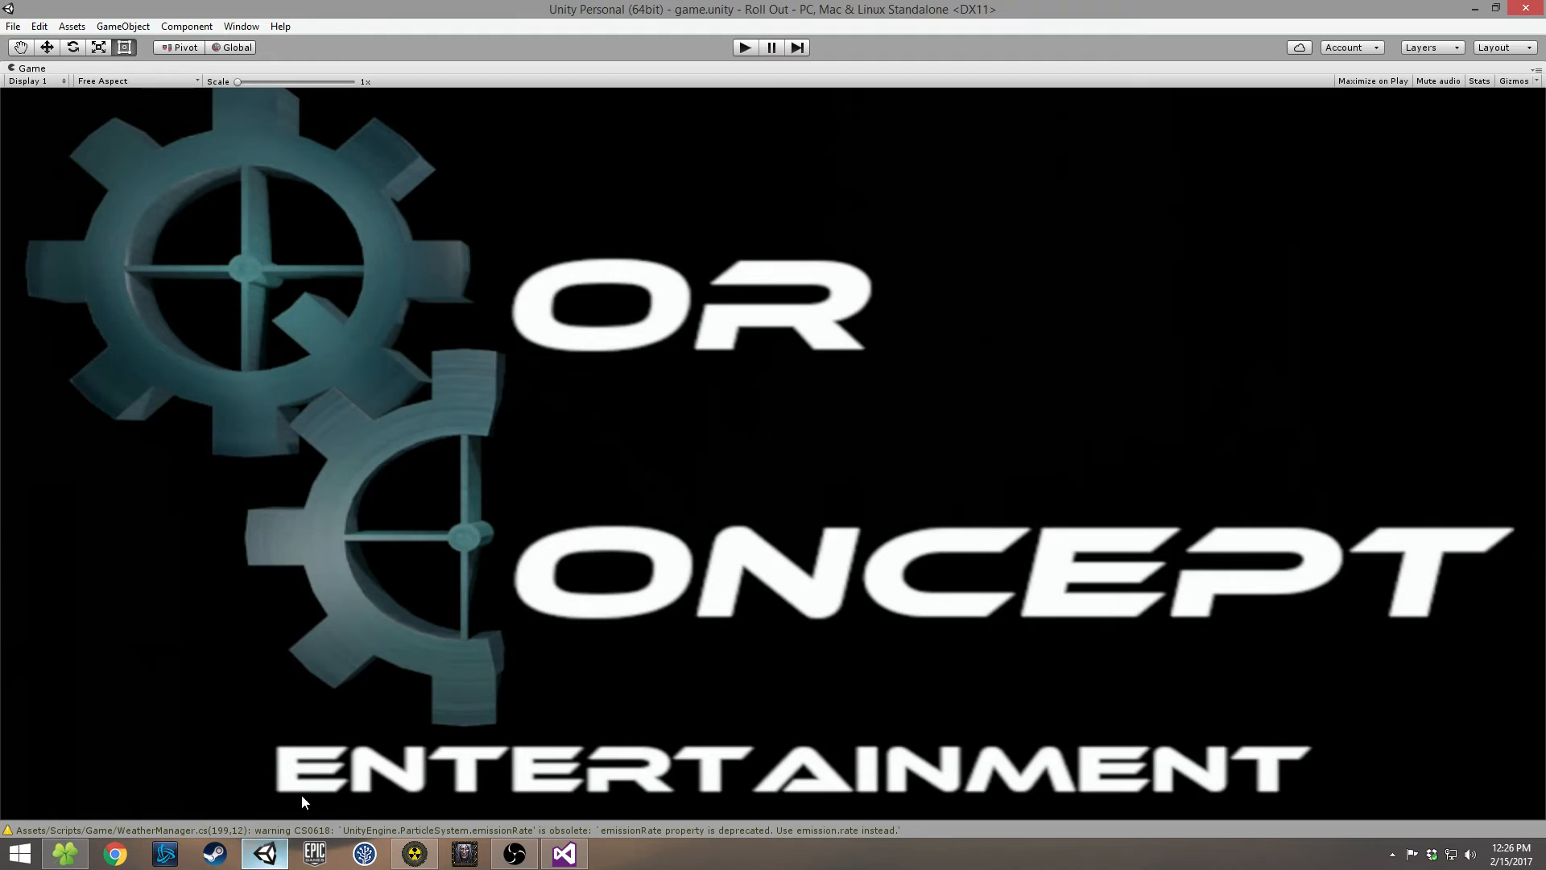
{"action": "left_click", "coordinate": [745, 48]}
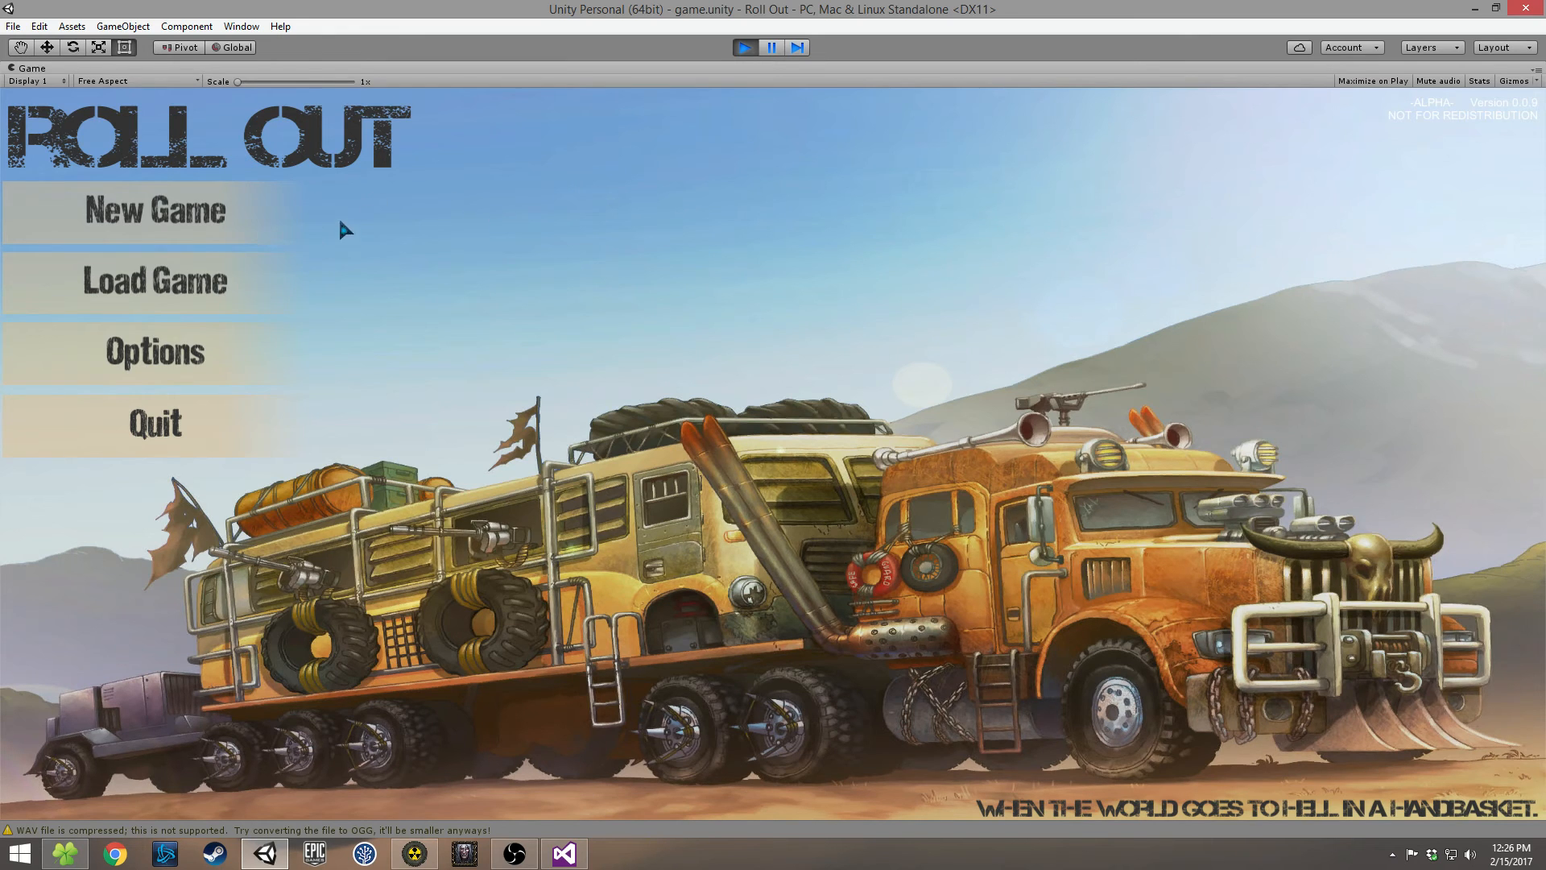
{"action": "left_click", "coordinate": [343, 228]}
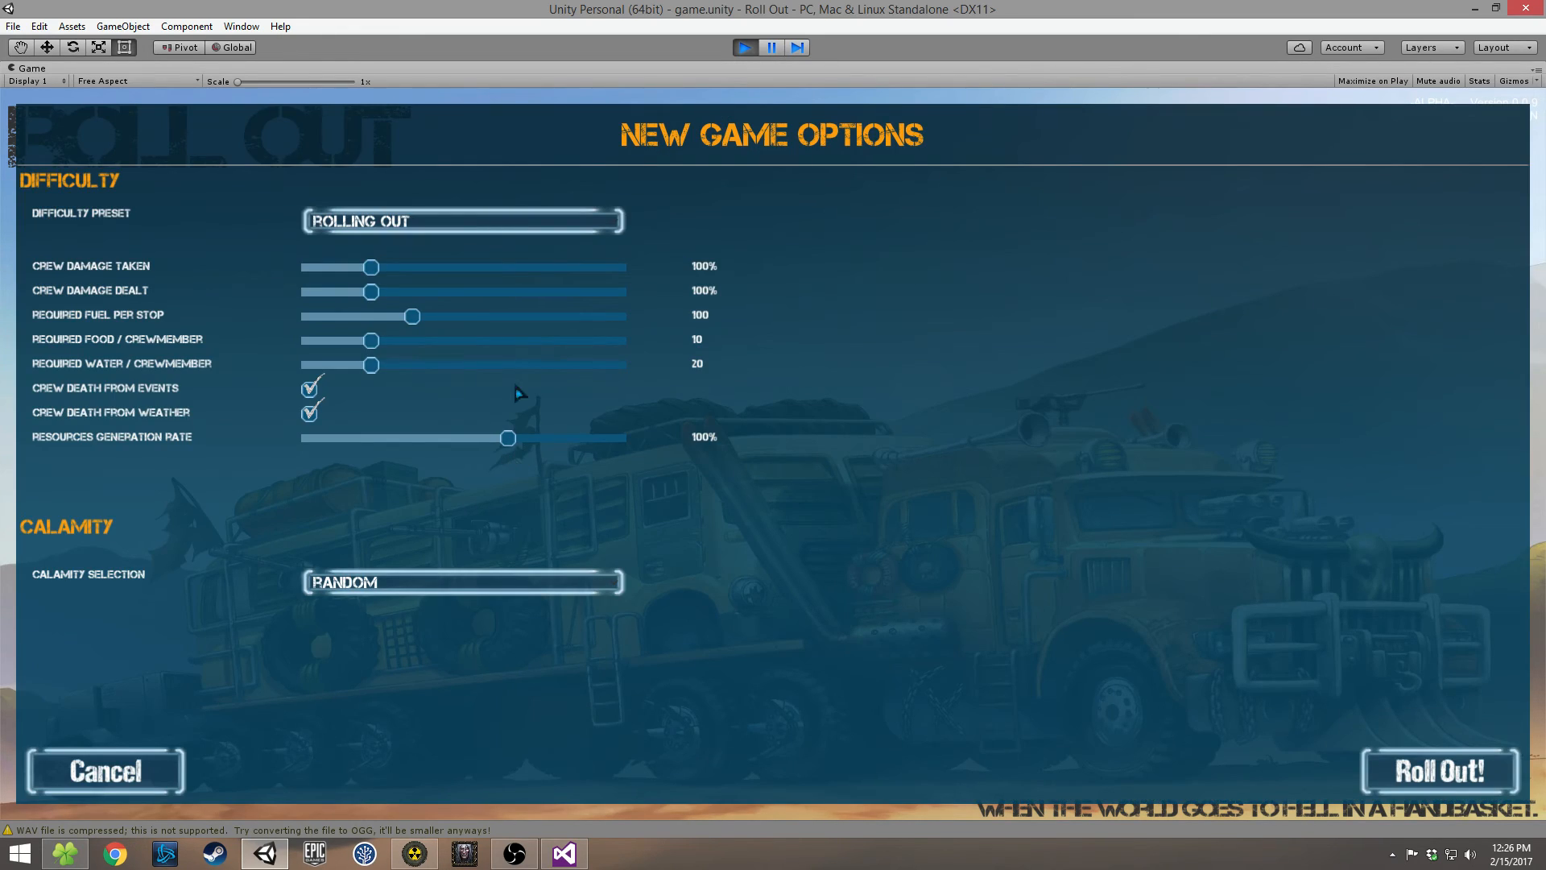
{"action": "left_click", "coordinate": [1434, 785]}
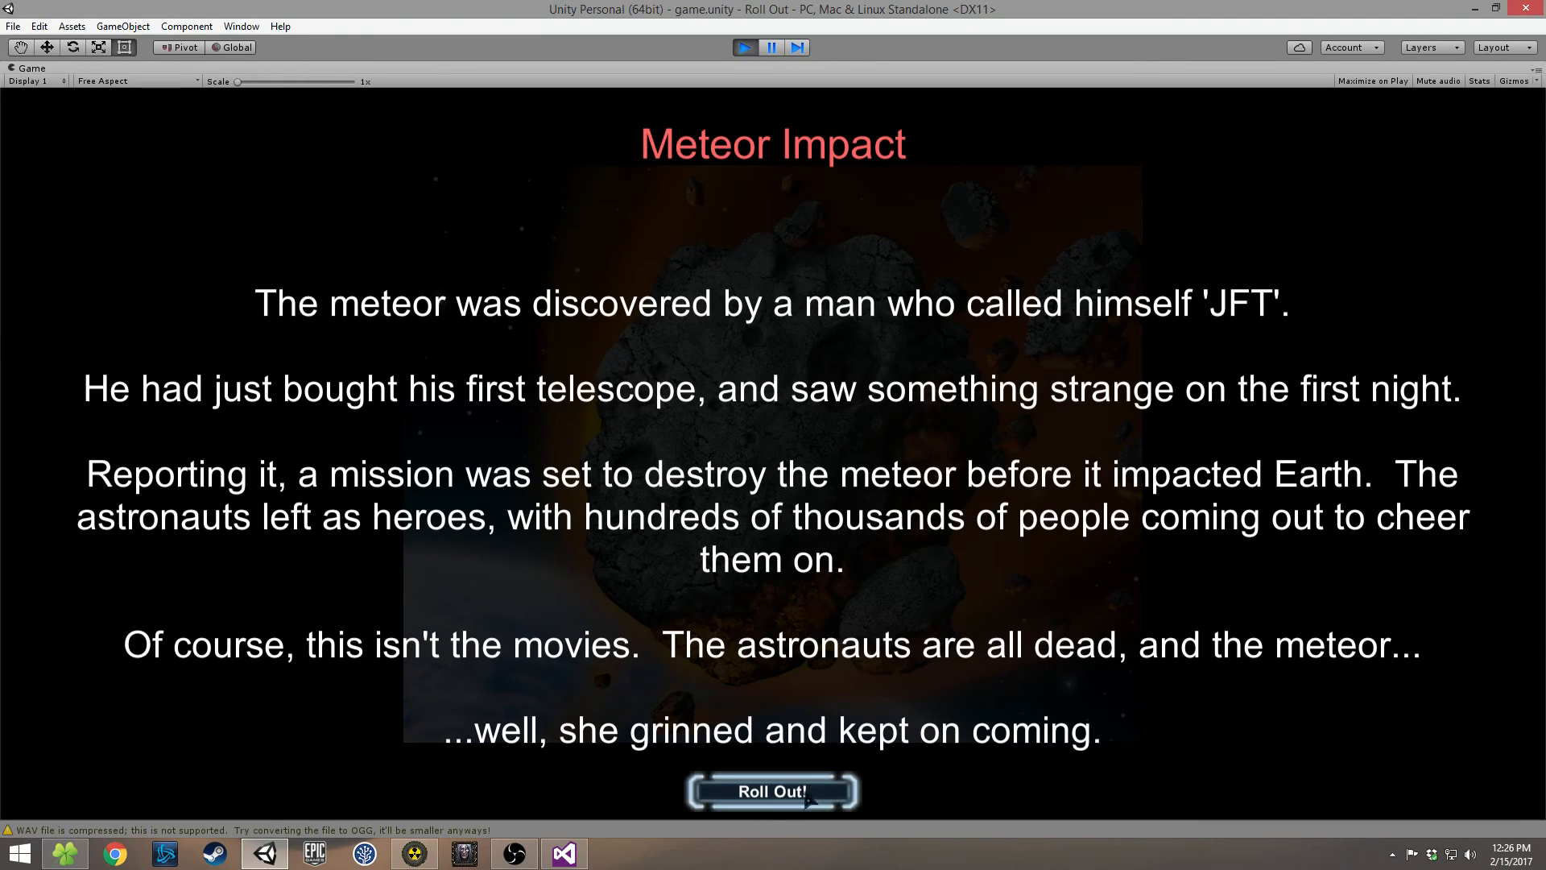
{"action": "left_click", "coordinate": [812, 796]}
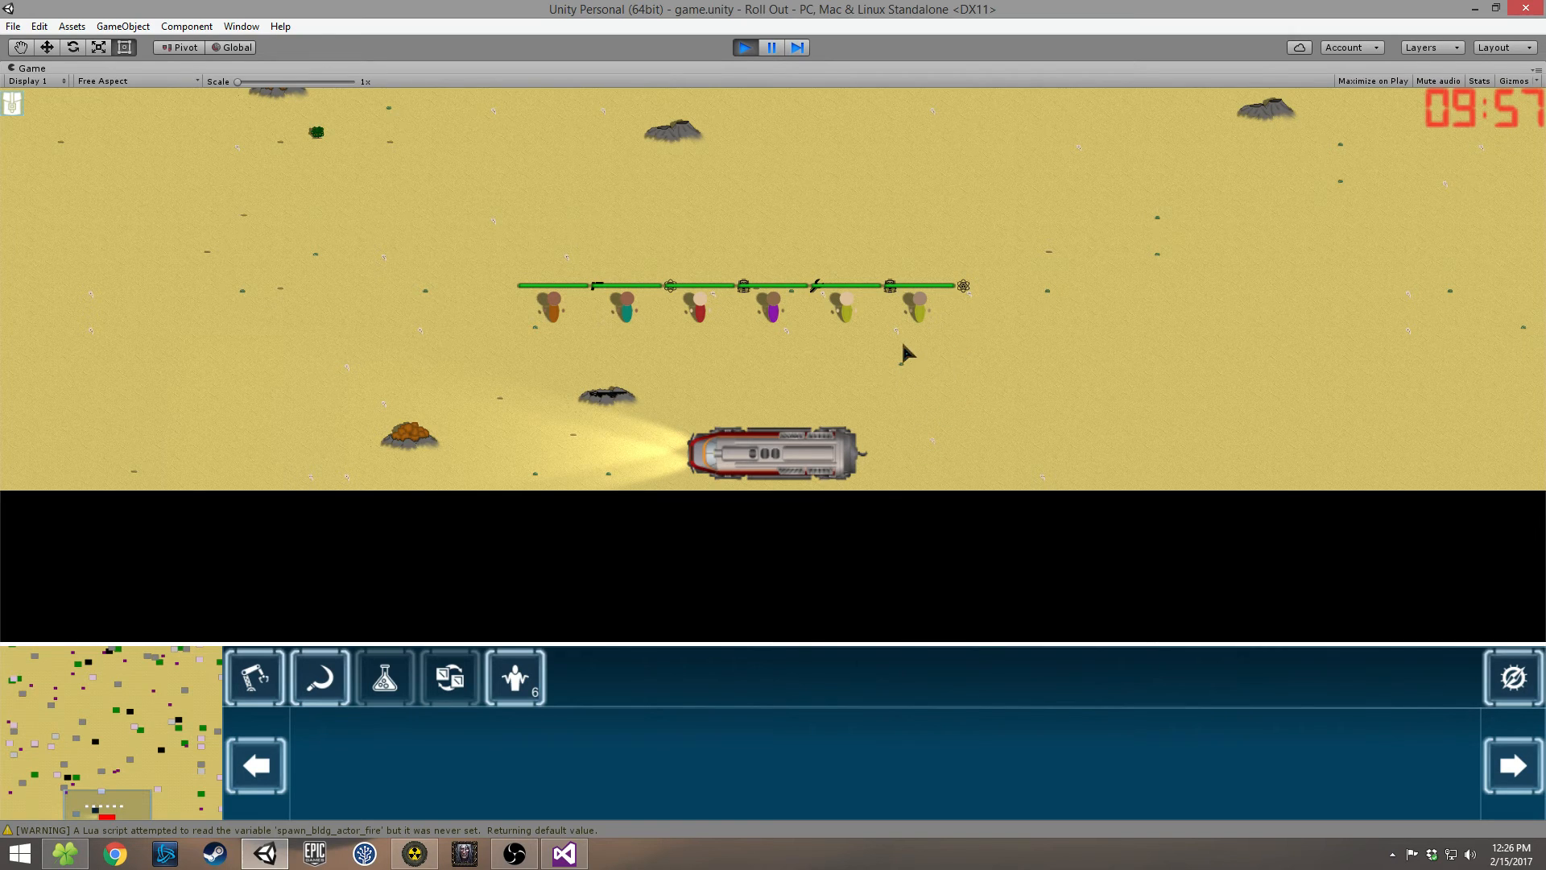
Step: Select the crew member at the far end of the row and check the equipment in the resources menu
{"action": "left_click", "coordinate": [916, 318]}
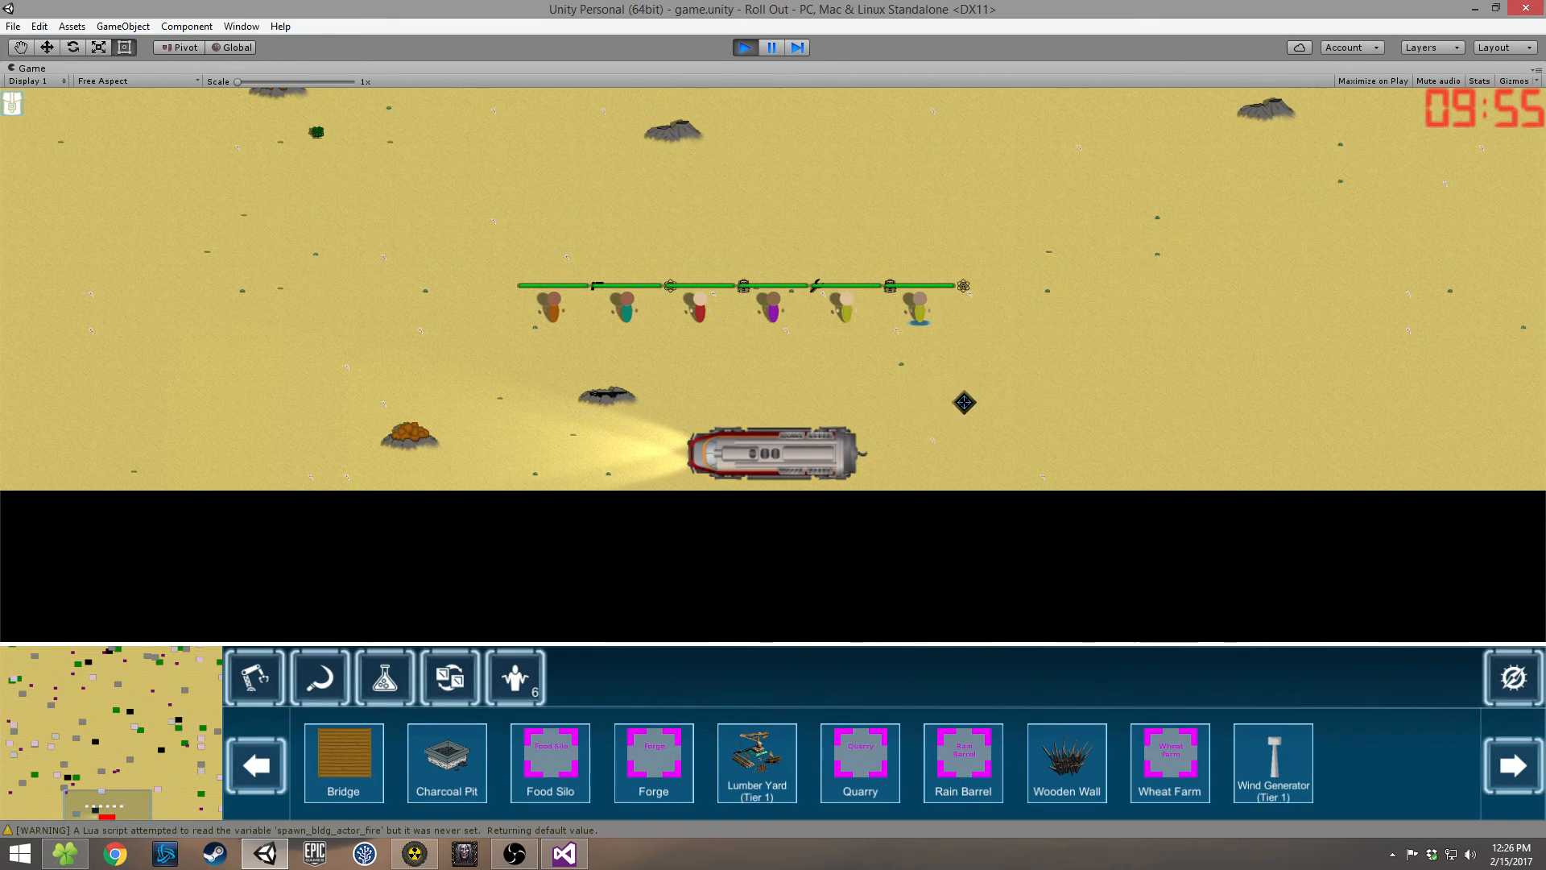
{"action": "left_click", "coordinate": [312, 666]}
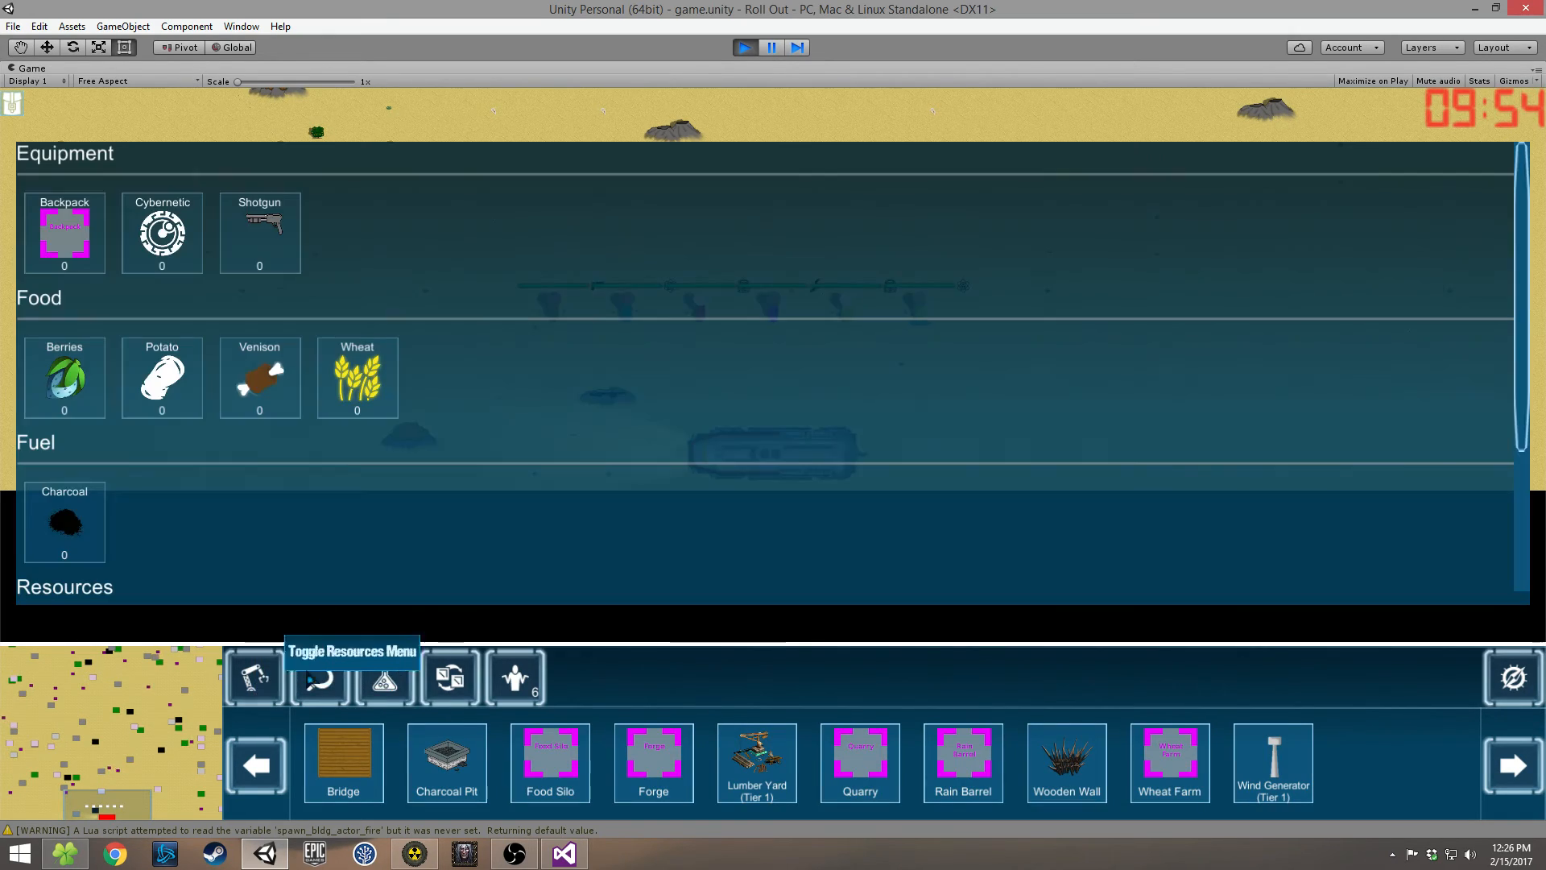
{"action": "left_click", "coordinate": [257, 694]}
Step: Walk the selected crew member back and forth across the sand above the vehicle to gauge the unequipped movement speed
{"action": "right_click", "coordinate": [915, 397]}
{"action": "right_click", "coordinate": [998, 346]}
{"action": "right_click", "coordinate": [954, 211]}
{"action": "right_click", "coordinate": [849, 233]}
{"action": "right_click", "coordinate": [956, 392]}
{"action": "right_click", "coordinate": [1089, 373]}
{"action": "right_click", "coordinate": [1063, 193]}
{"action": "right_click", "coordinate": [948, 263]}
{"action": "right_click", "coordinate": [984, 435]}
{"action": "right_click", "coordinate": [1101, 359]}
{"action": "right_click", "coordinate": [1050, 215]}
{"action": "right_click", "coordinate": [948, 407]}
{"action": "right_click", "coordinate": [955, 228]}
{"action": "right_click", "coordinate": [983, 403]}
Step: Equip the Cybernetic Enhancement: Speed item on the selected crew member, and end the game test run
{"action": "left_click", "coordinate": [15, 105]}
{"action": "left_click_drag", "start_coordinate": [29, 587], "coordinate": [266, 532]}
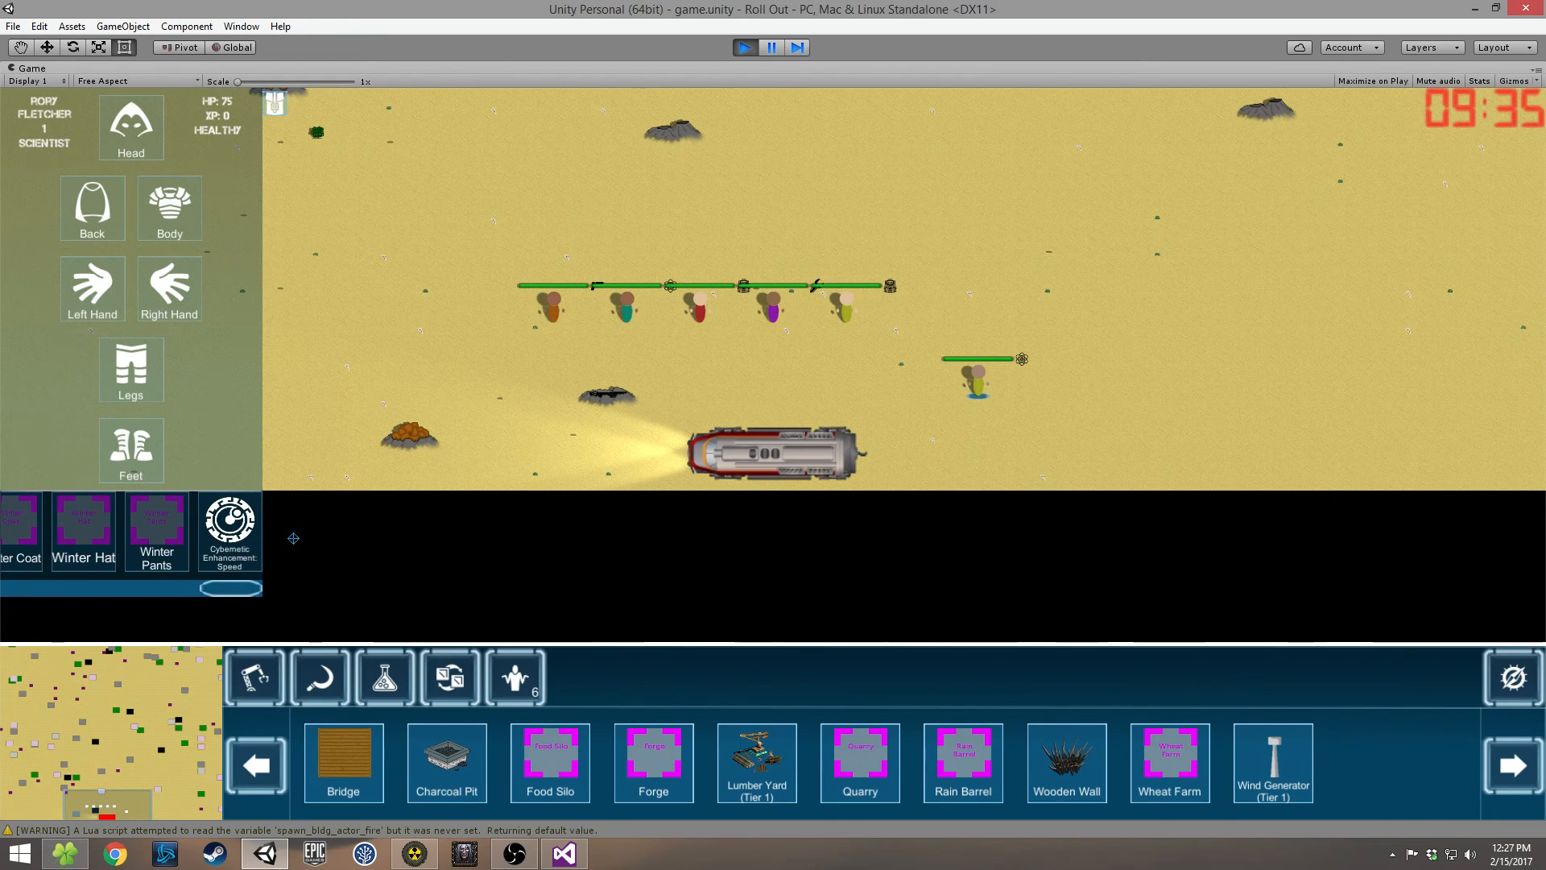
{"action": "left_click", "coordinate": [256, 538]}
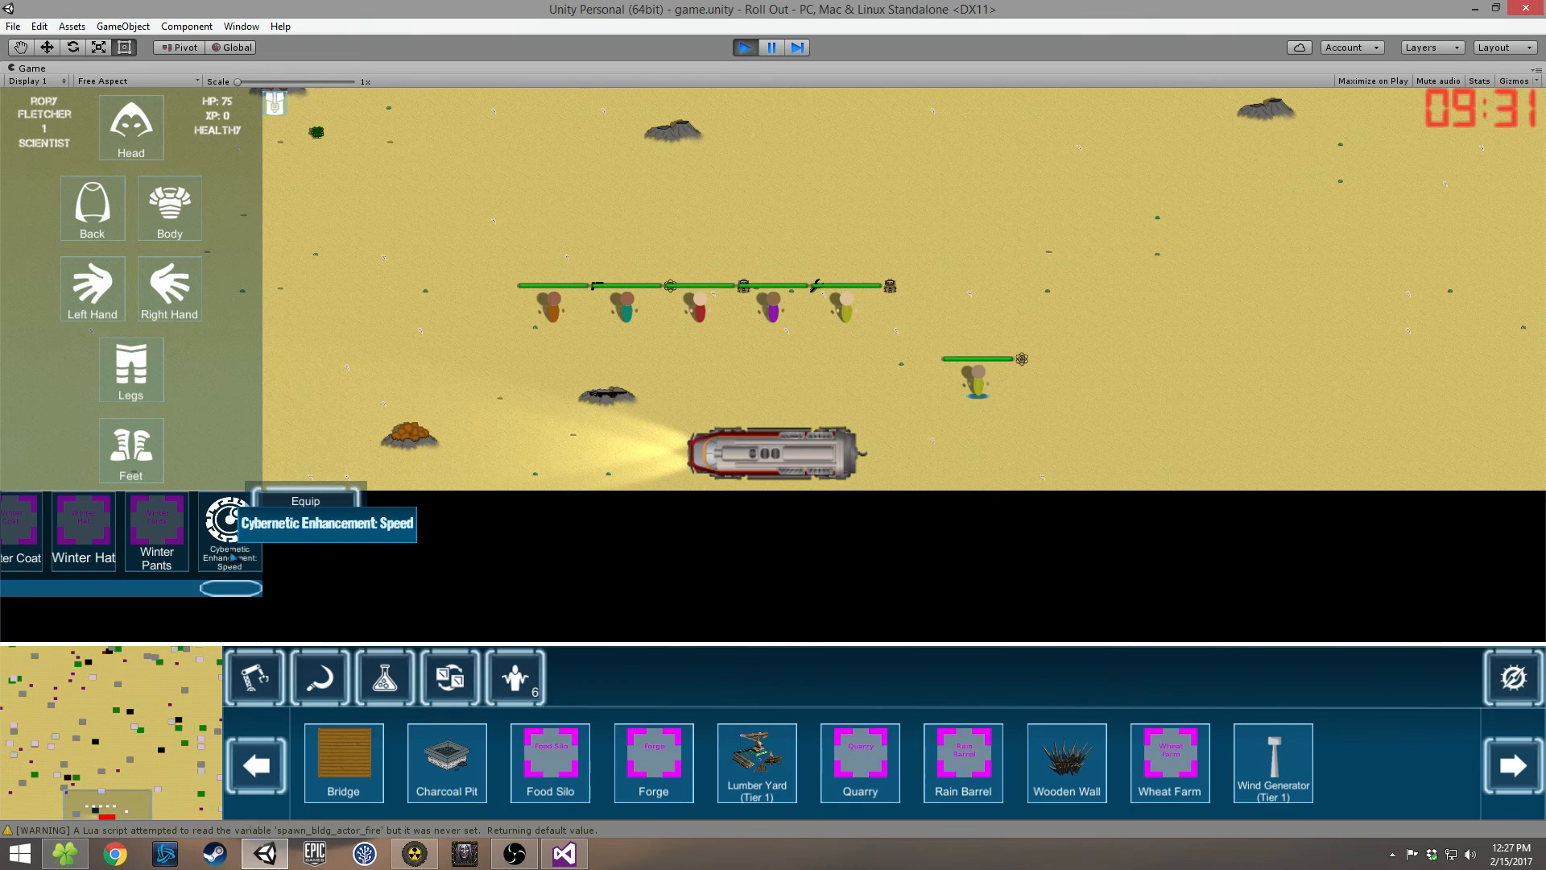
{"action": "left_click", "coordinate": [306, 500]}
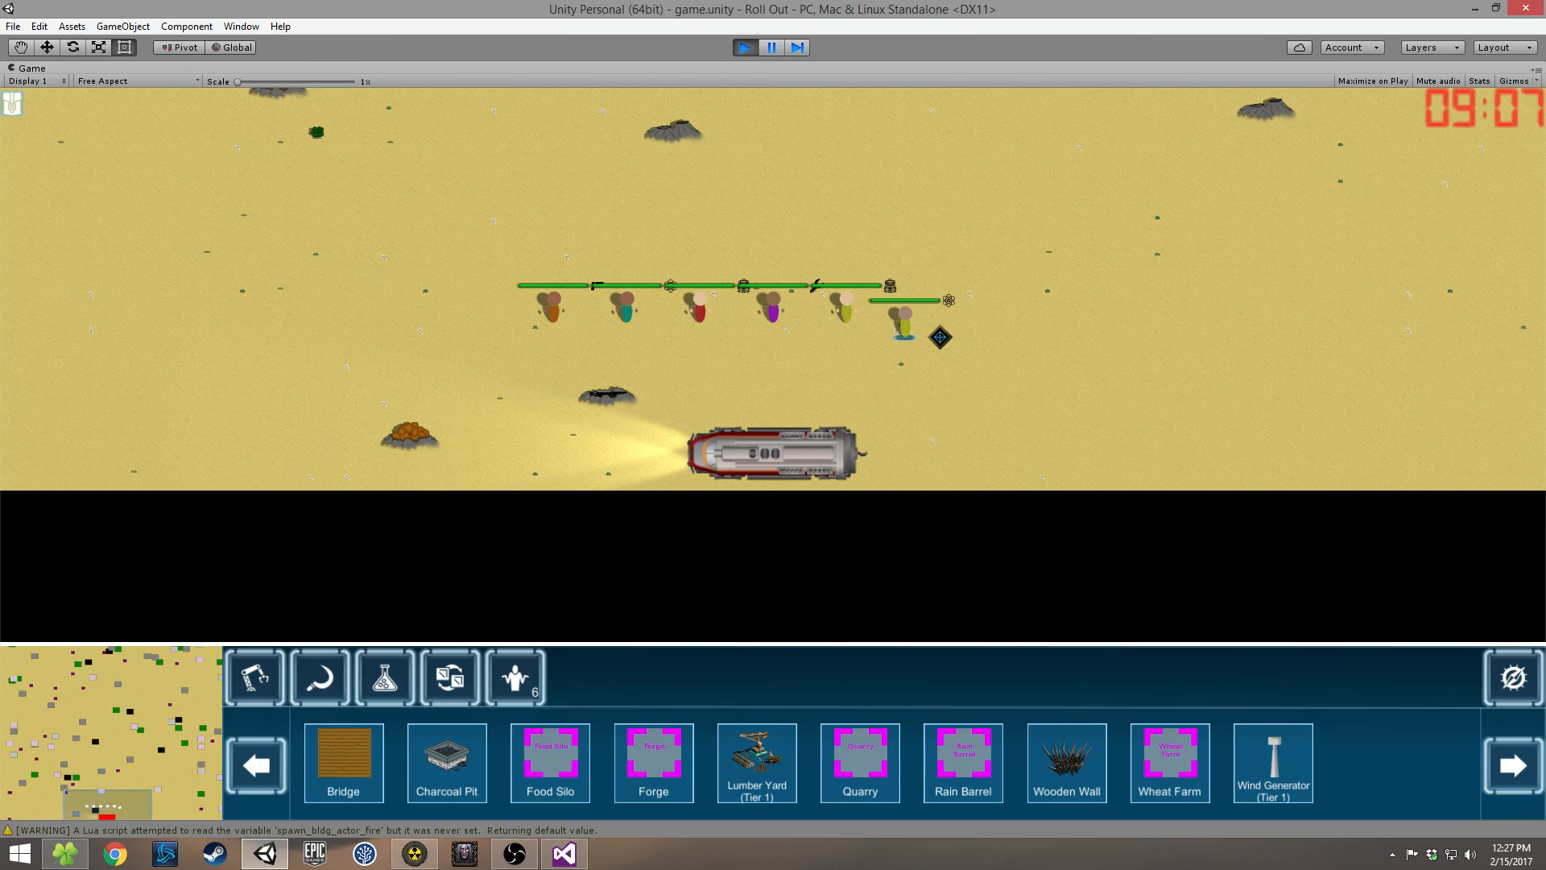
{"action": "left_click", "coordinate": [745, 47]}
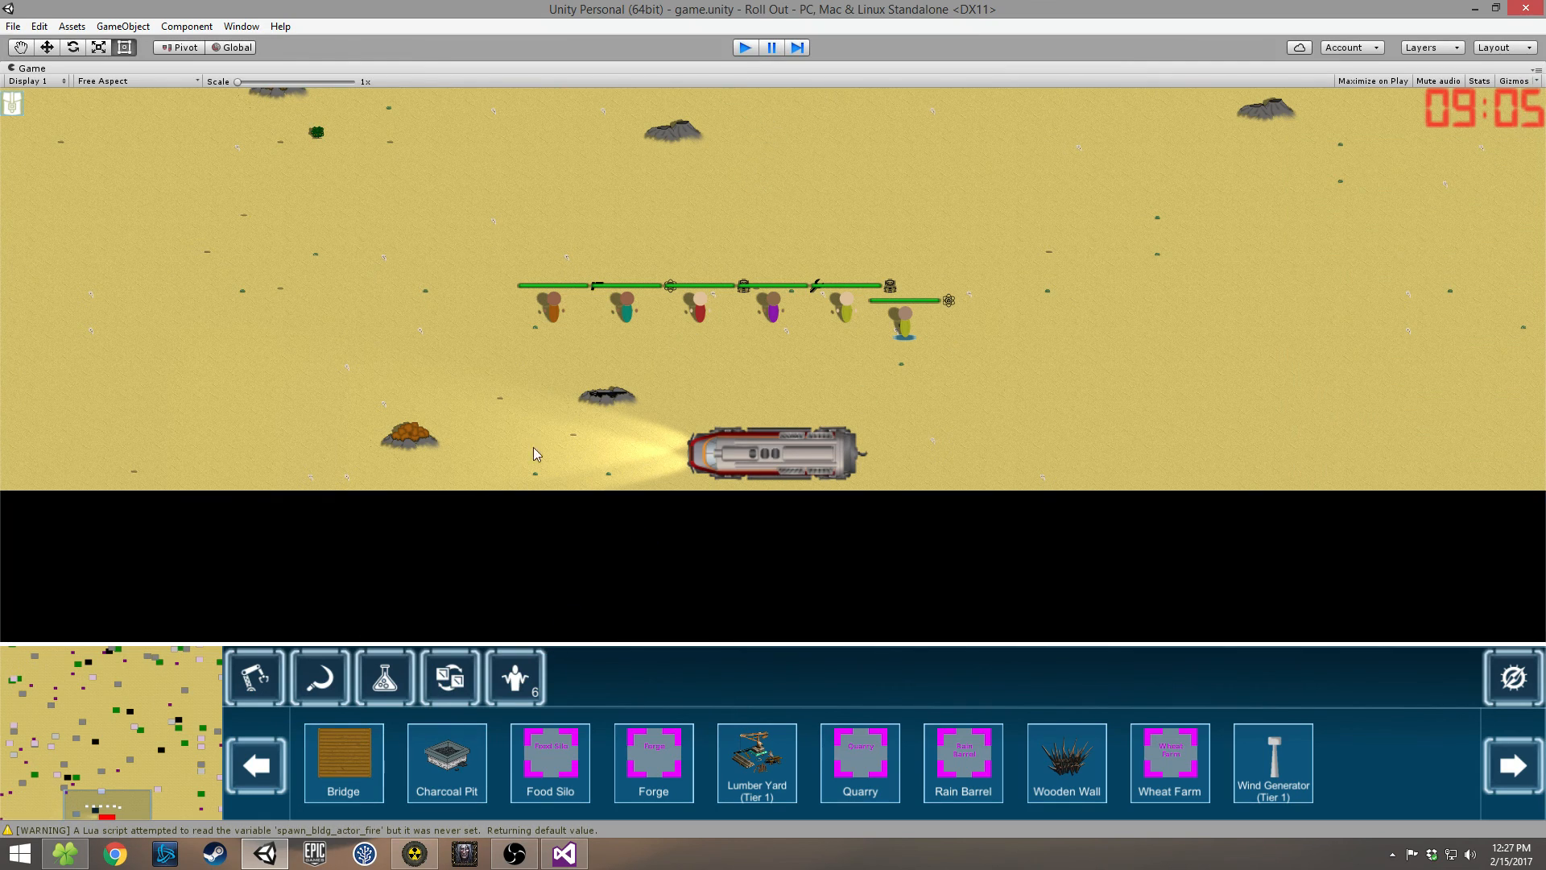